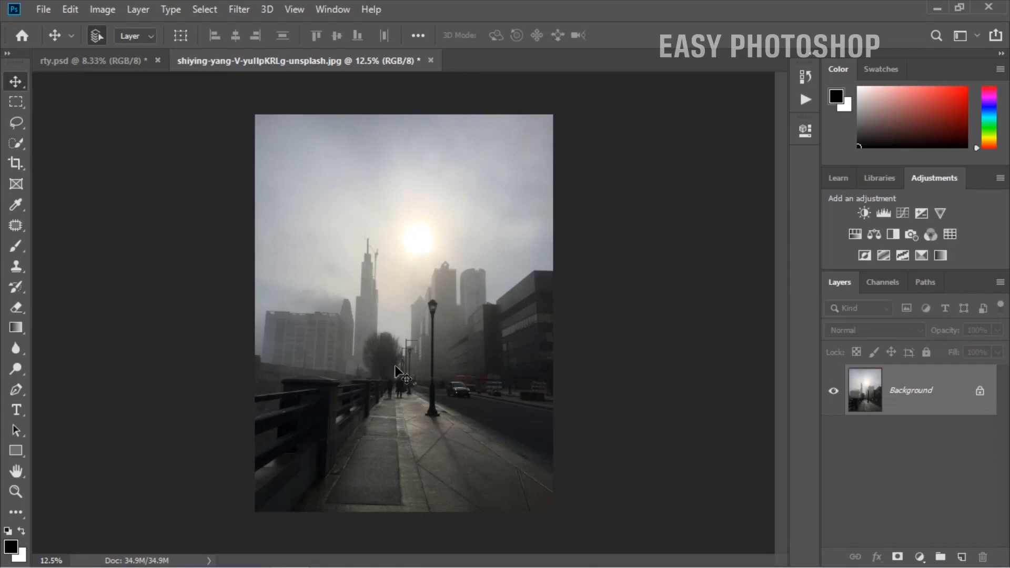
Step: In rty.psd, select the walking couple with Select Subject and copy the selection to a new layer
left_click(93, 63)
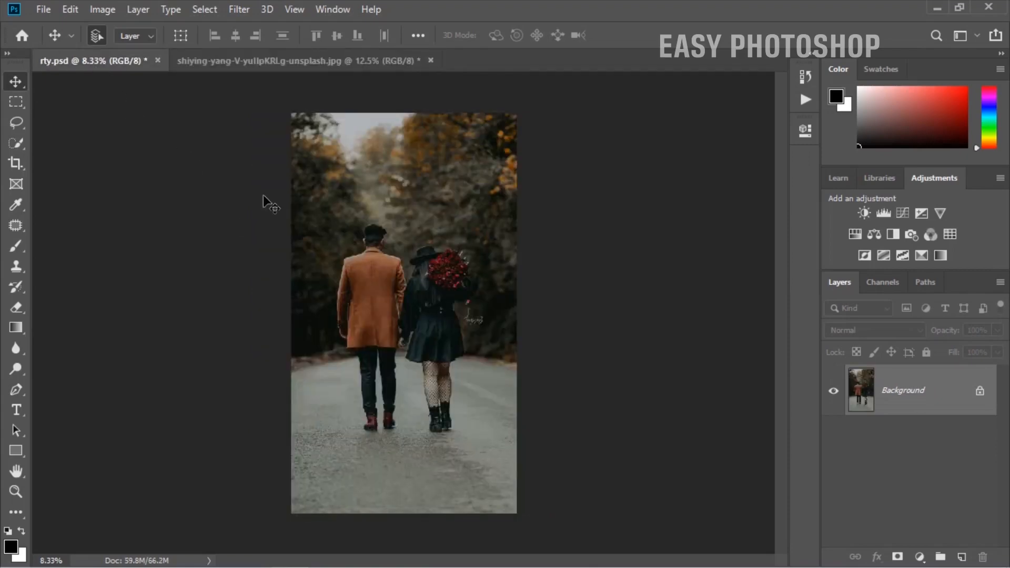
left_click(14, 141)
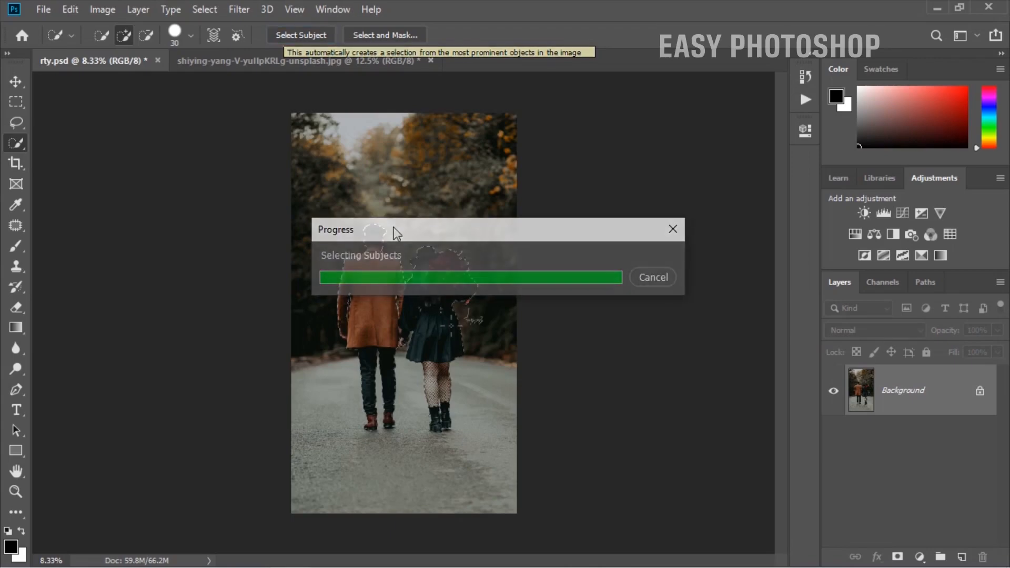
right_click(444, 318)
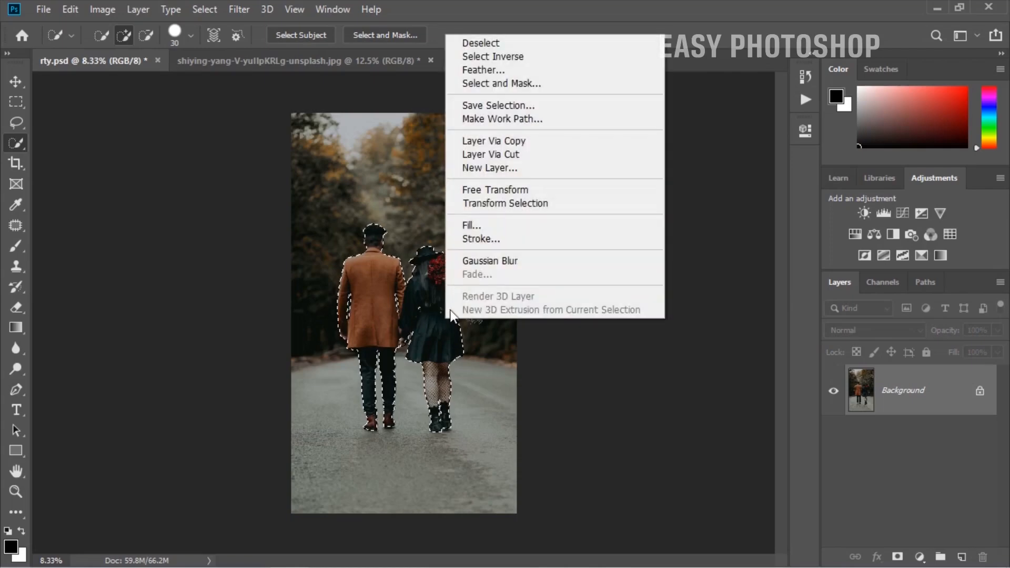
left_click(464, 142)
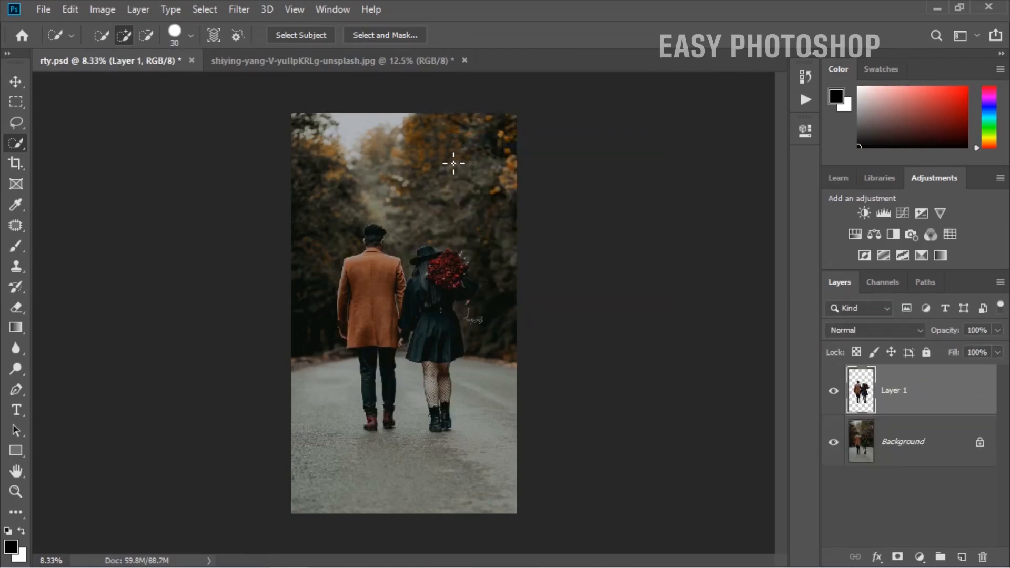
Step: Move the cut-out couple into the foggy city photo, scale it to about 34%, and place it on the sidewalk
left_click(16, 81)
left_click_drag(363, 340, 415, 412)
key("ctrl+t")
left_click_drag(523, 410, 470, 410)
mouse_move(455, 409)
left_mouse_down()
mouse_move(506, 385)
mouse_move(443, 416)
left_mouse_up()
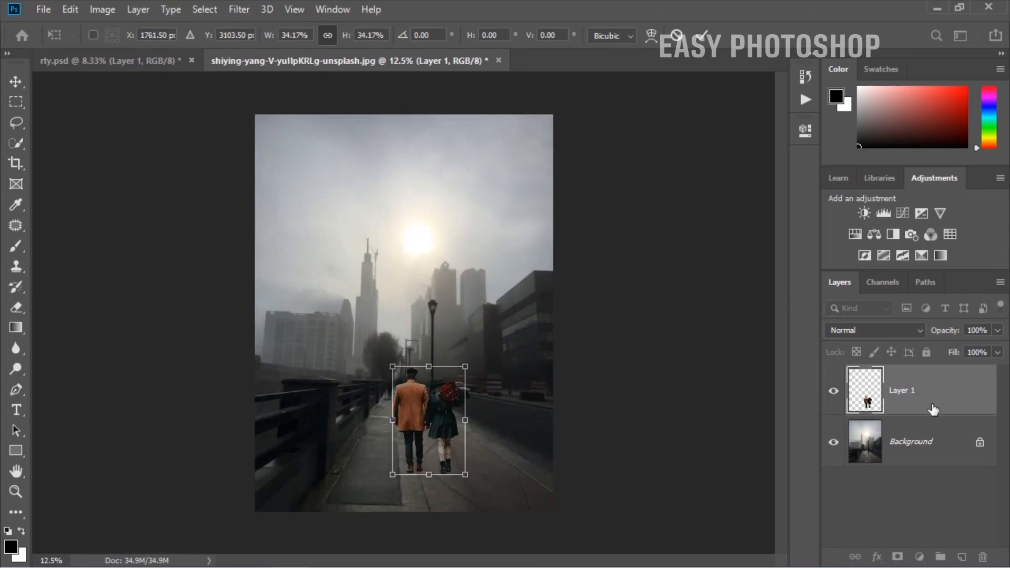
key("Return")
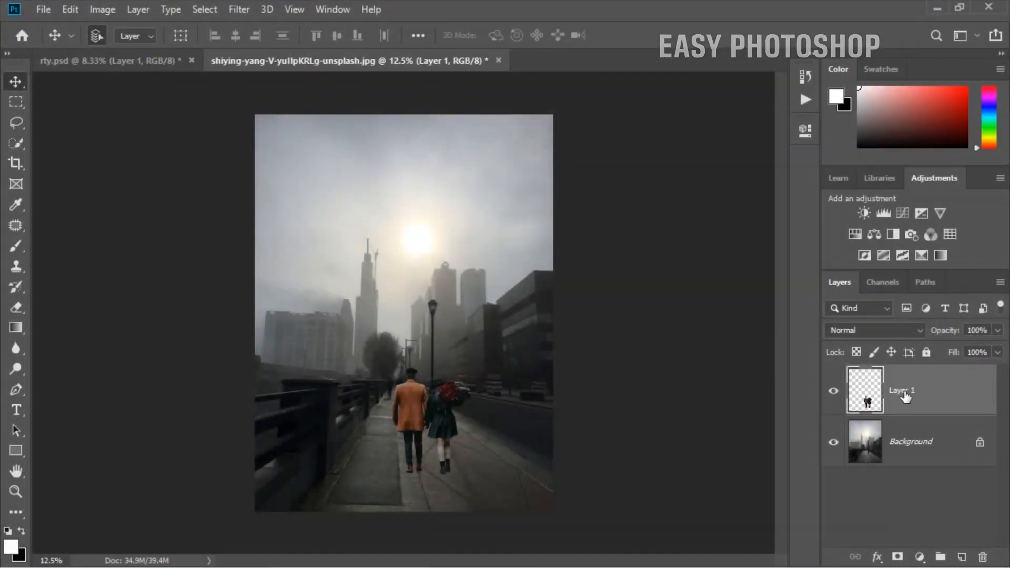
Step: Duplicate Layer 1 in the city photo under the name "subject"
right_click(905, 396)
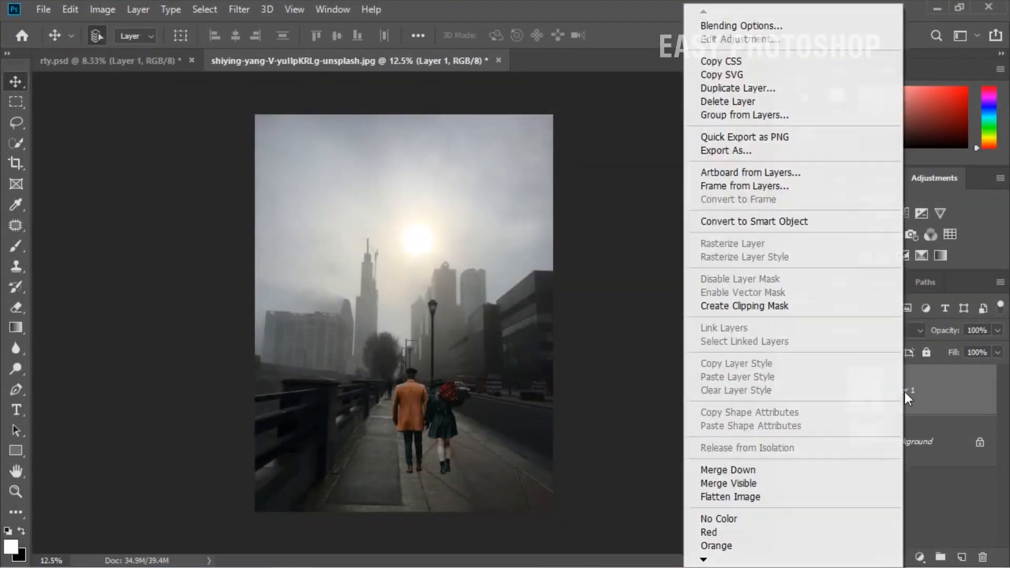
left_click(741, 89)
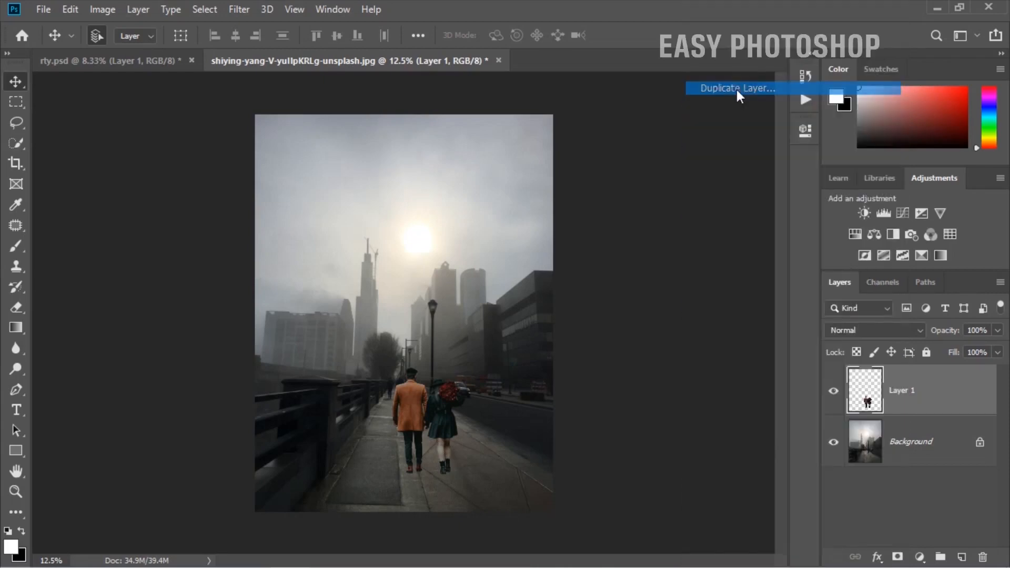
left_click(521, 160)
key("BackSpace")
key("BackSpace")
key("BackSpace")
key("BackSpace")
key("BackSpace")
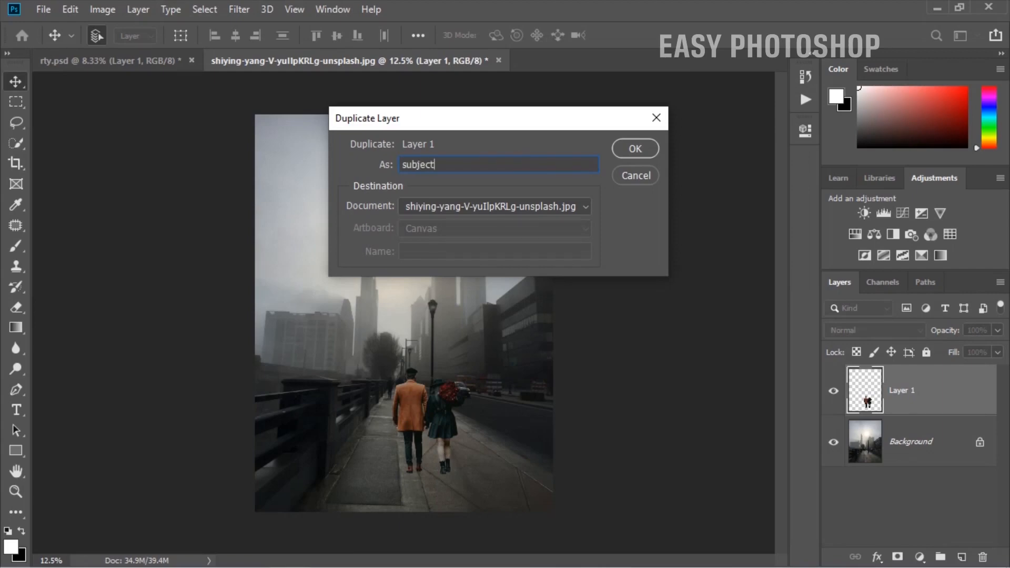
left_click(635, 148)
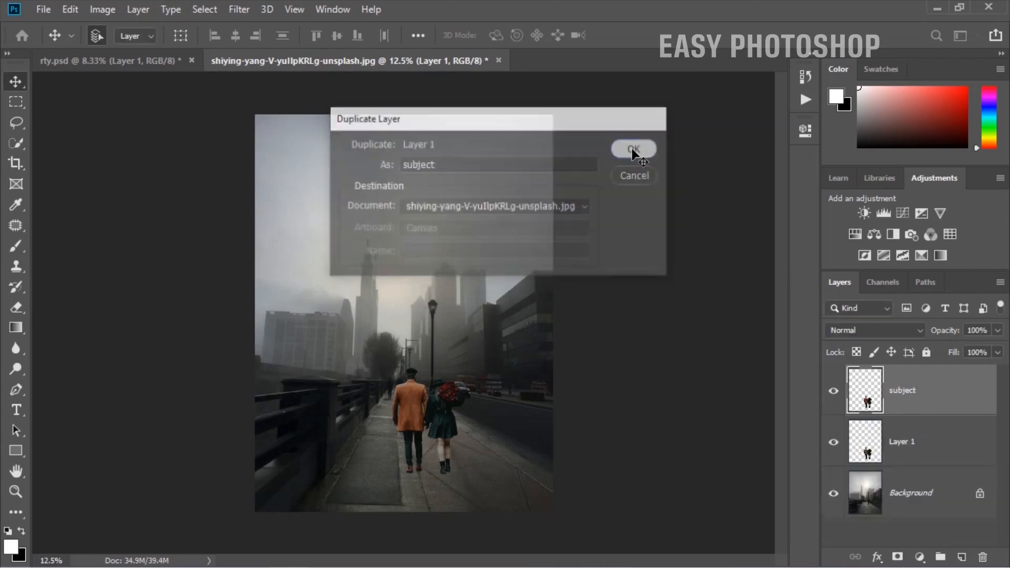
Step: Hide the subject layer, fill the couple's shape on Layer 1 with black, deselect, and show the subject layer again
left_click(834, 389)
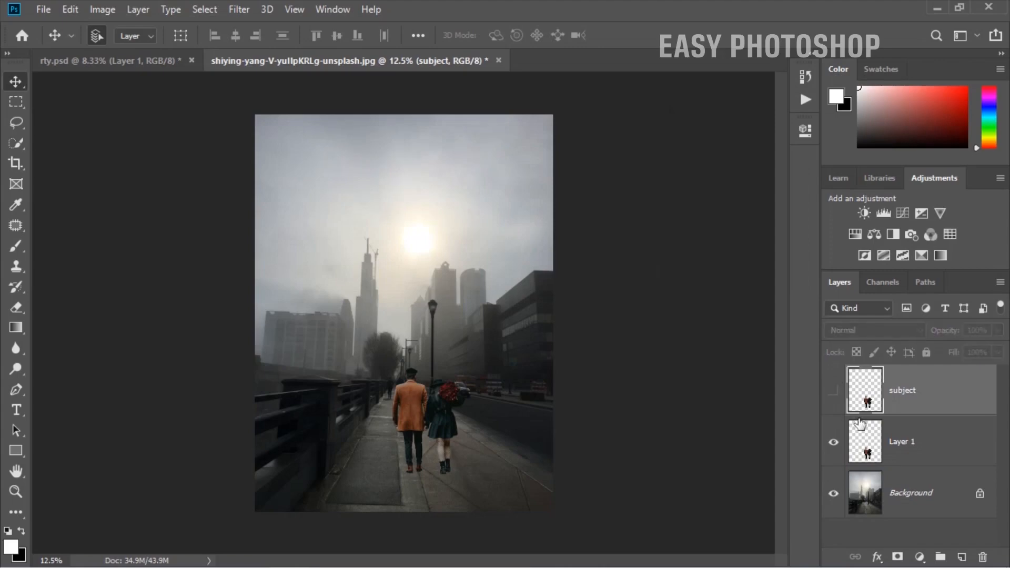
left_click(877, 456)
left_click(877, 456, "ctrl")
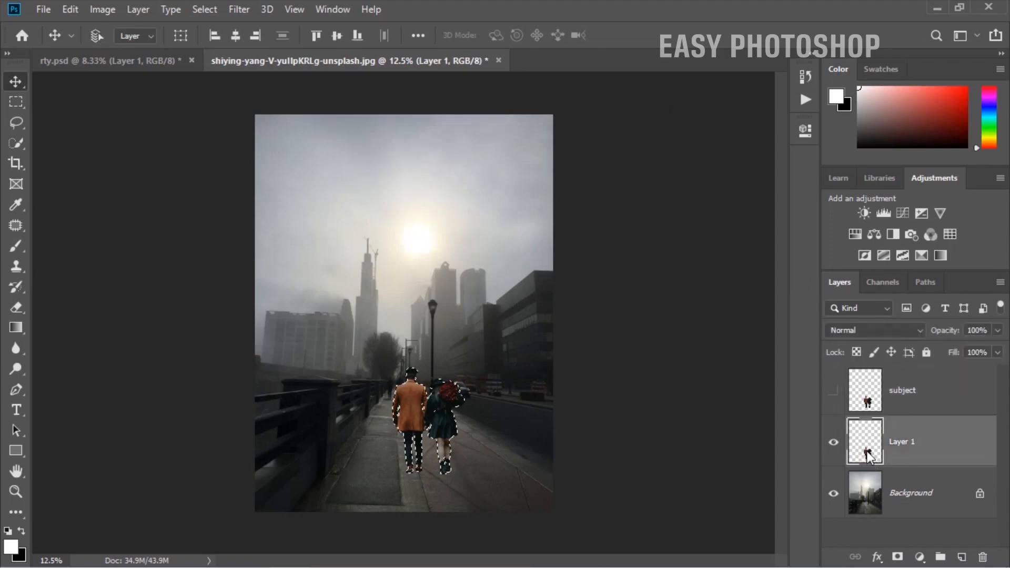
key("ctrl+BackSpace")
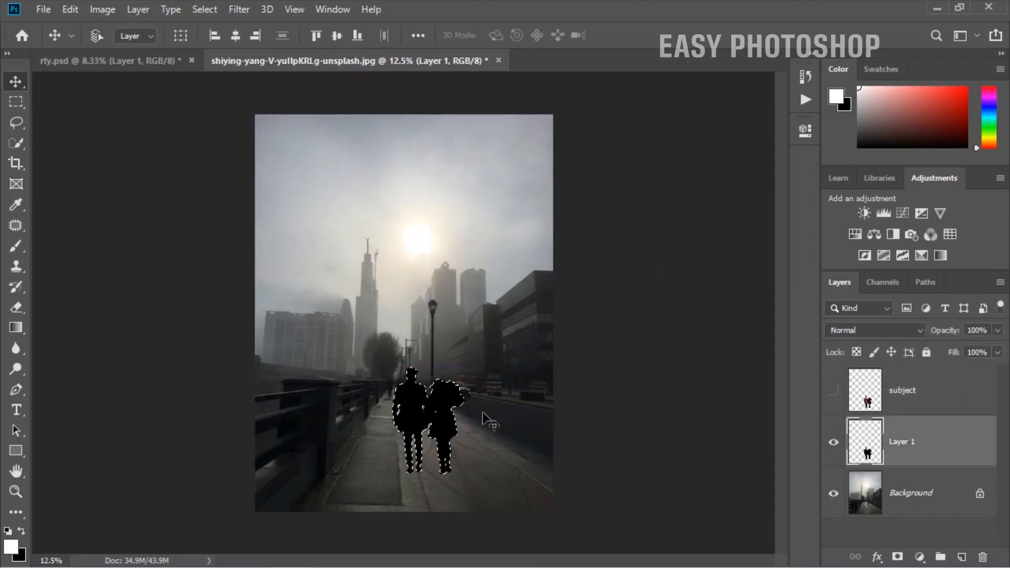
key("ctrl+d")
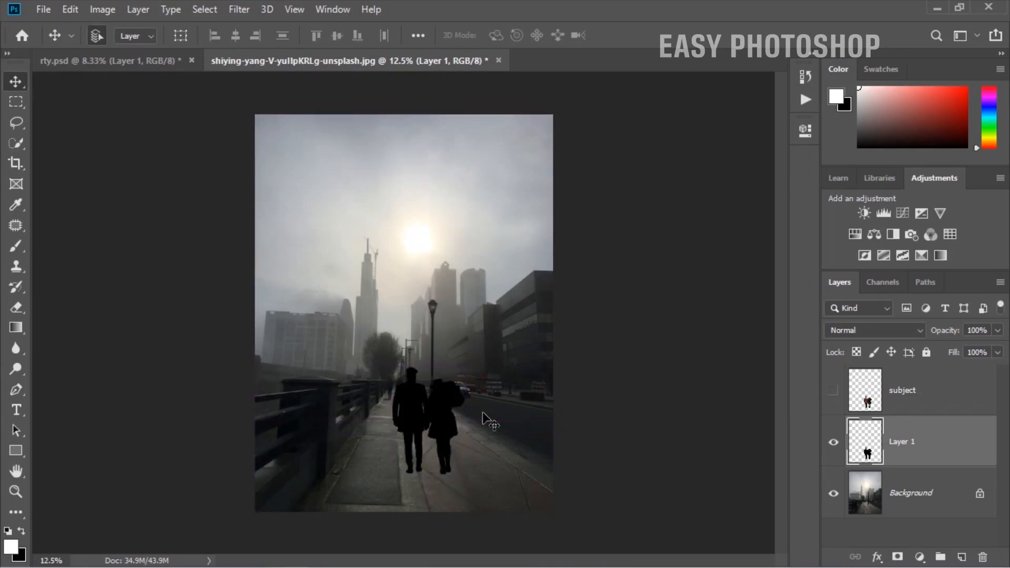
left_click(833, 392)
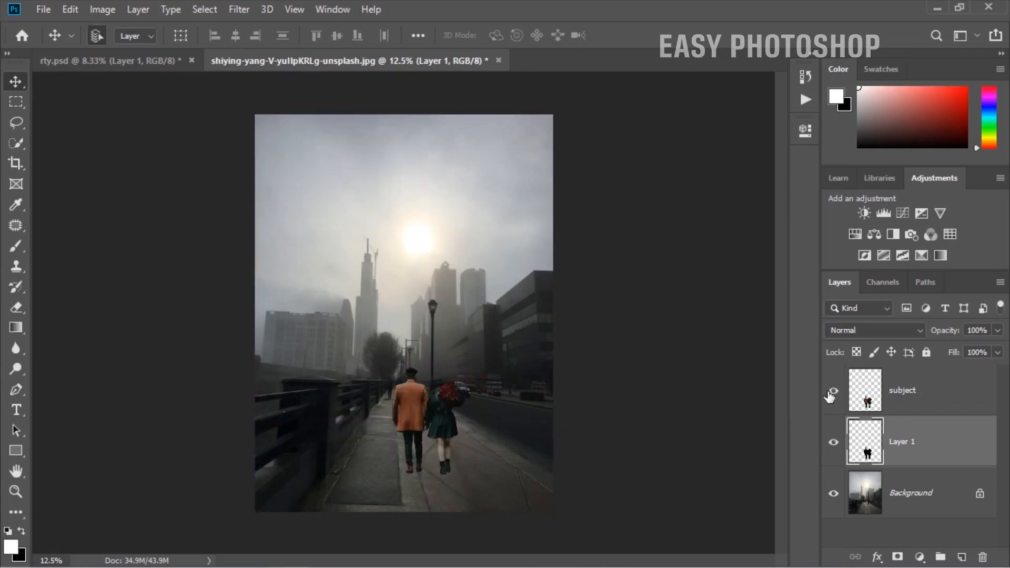
Step: Transform the black silhouette on Layer 1 so it is flipped downward below the couple's feet, at about -19% height
key("ctrl+t")
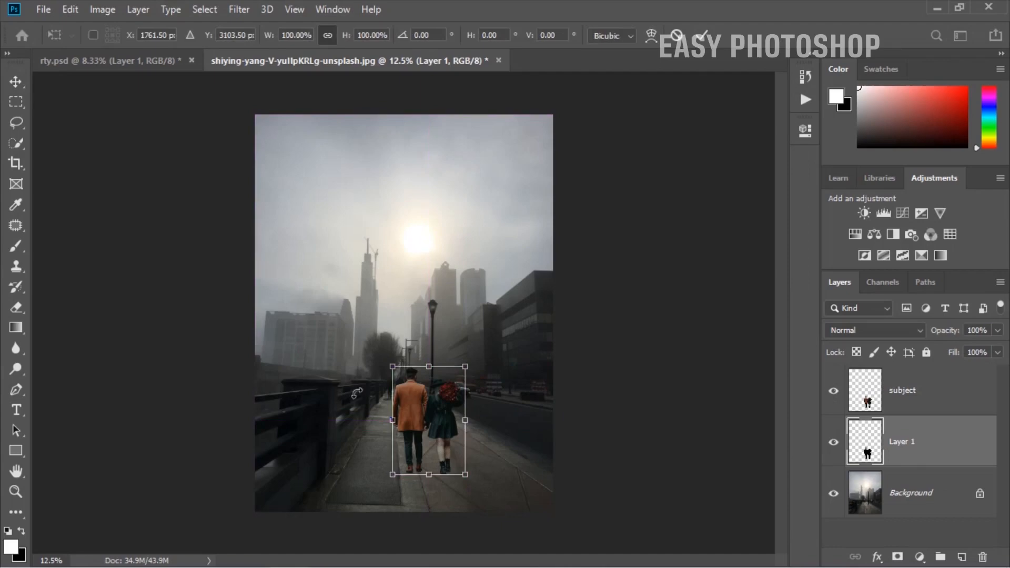
right_click(427, 410)
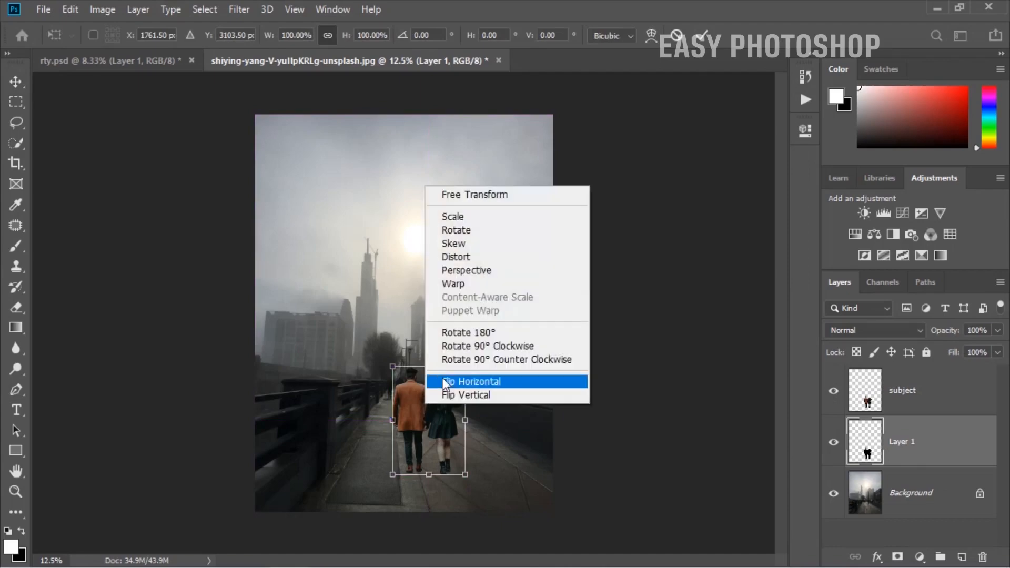
left_click(460, 272)
left_click_drag(393, 366, 386, 429)
left_click_drag(465, 367, 432, 482)
key("ctrl+minus")
key("ctrl+minus")
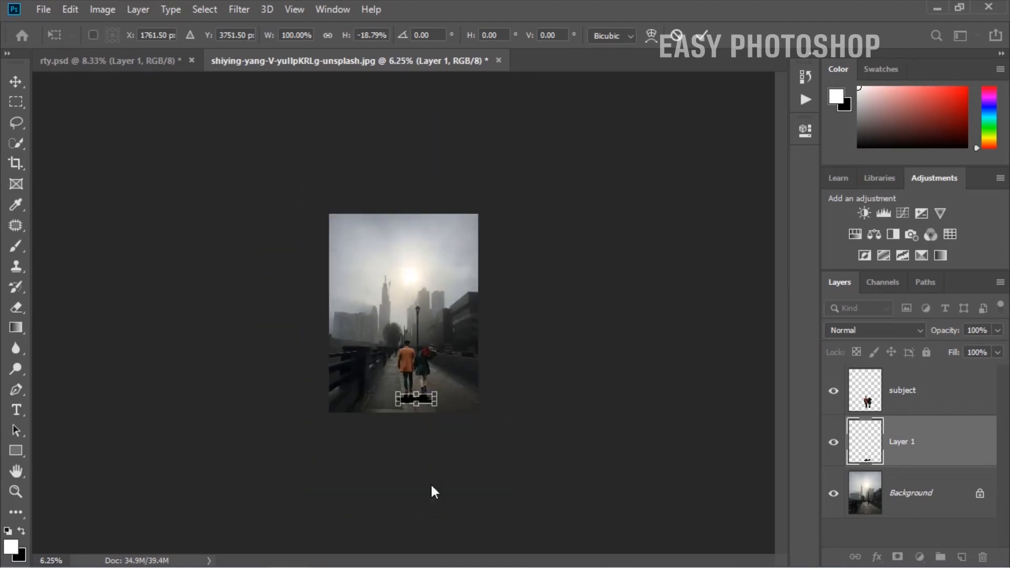
Step: Stretch the flipped silhouette to about -67% height with Free Transform and align its feet with the couple's feet
right_click(427, 399)
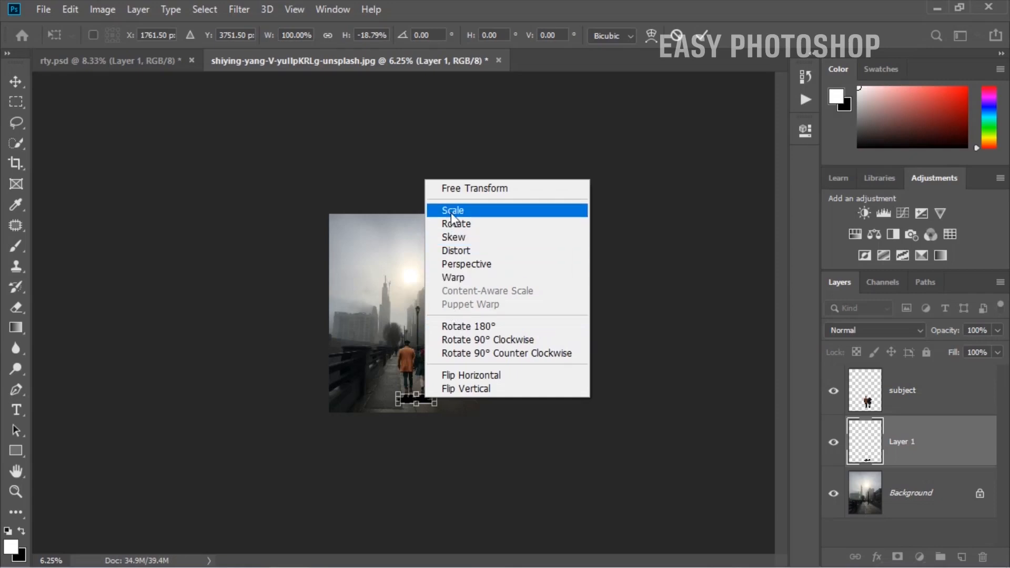
left_click(456, 189)
left_click_drag(417, 405, 415, 430)
key("ctrl+plus")
key("ctrl+plus")
key("ctrl+plus")
left_click_drag(345, 472, 298, 390)
left_click_drag(403, 503, 408, 497)
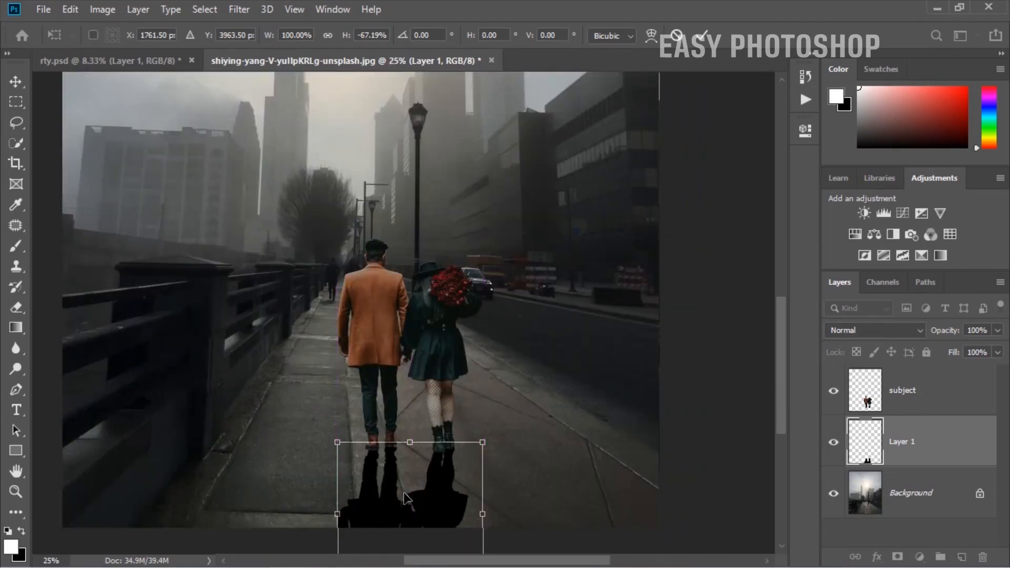
key("Return")
Step: Reduce the opacity of the shadow on Layer 1 to 40%
mouse_move(544, 441)
left_mouse_down()
mouse_move(545, 395)
mouse_move(529, 442)
left_mouse_up()
left_click(995, 332)
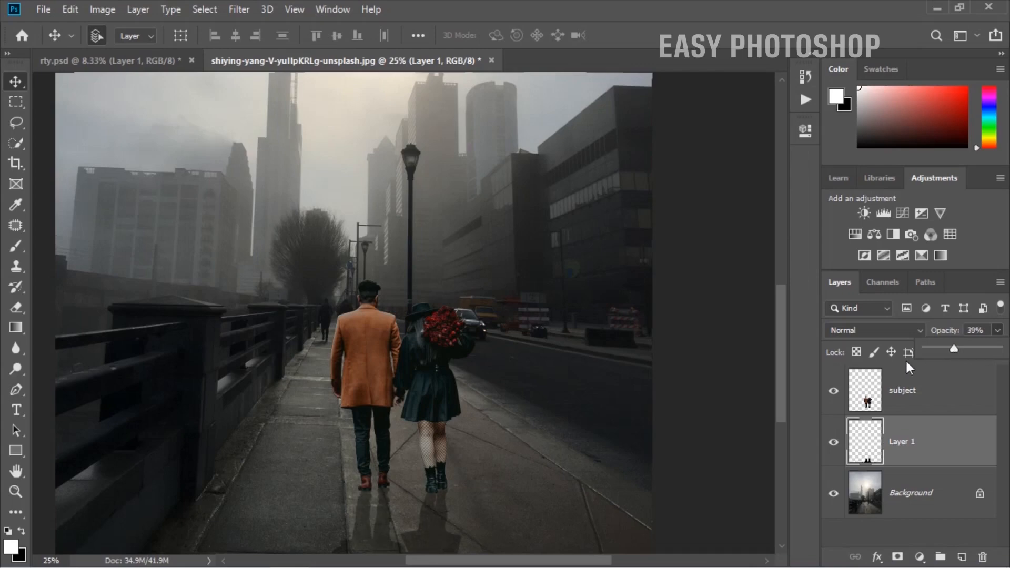
scroll(684, 368, "down", 3)
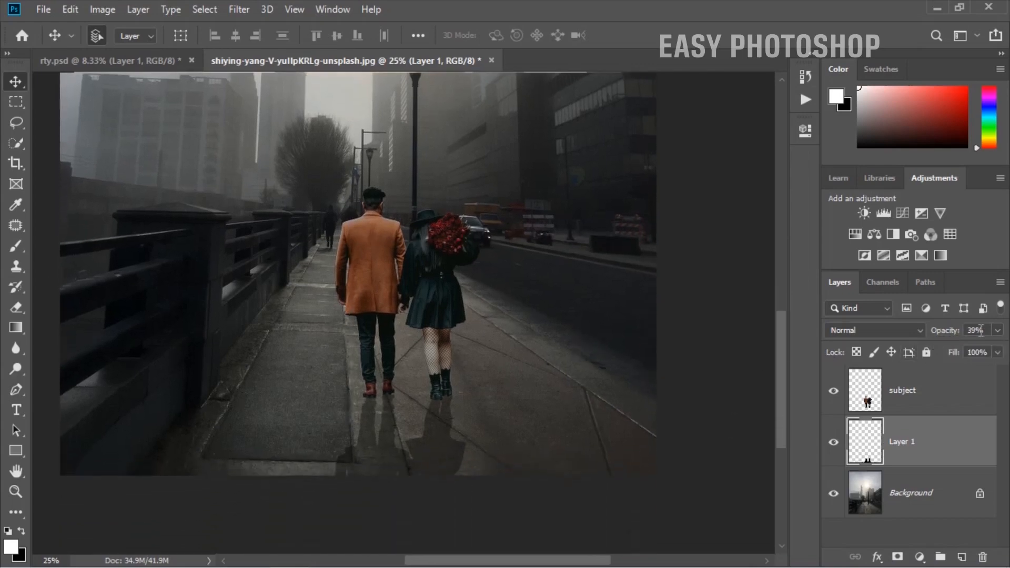
left_click(997, 330)
left_click_drag(958, 348, 959, 348)
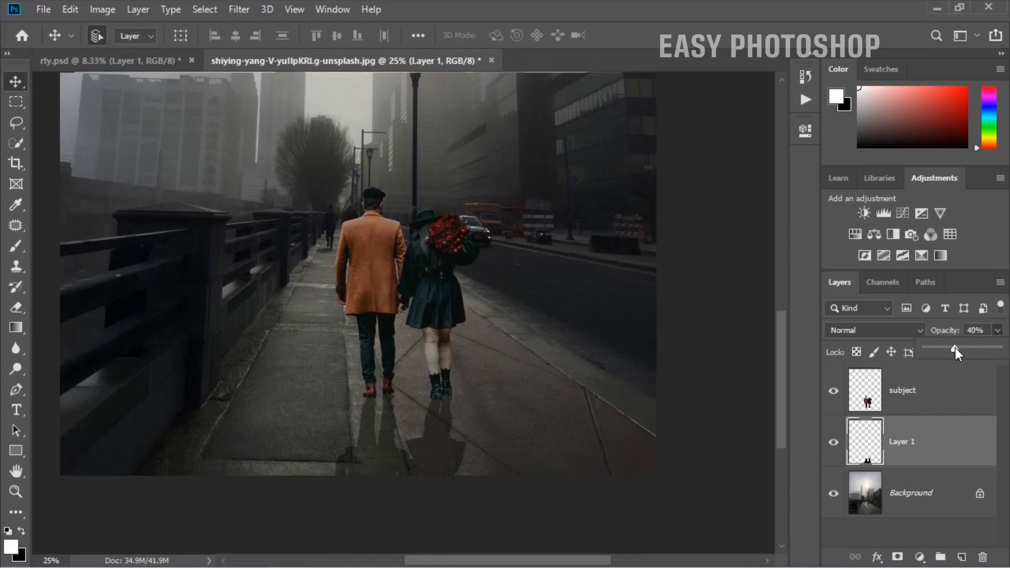
left_click(948, 458)
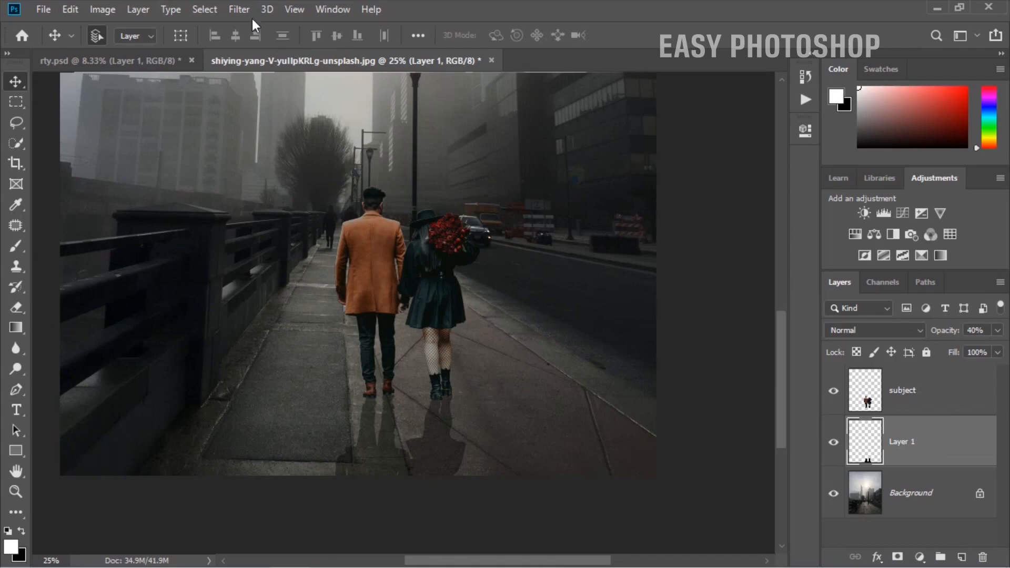
Step: Apply a 127 px Tilt-Shift blur to the shadow layer, keeping the sharp zone over the couple and ending near their feet
left_click(239, 9)
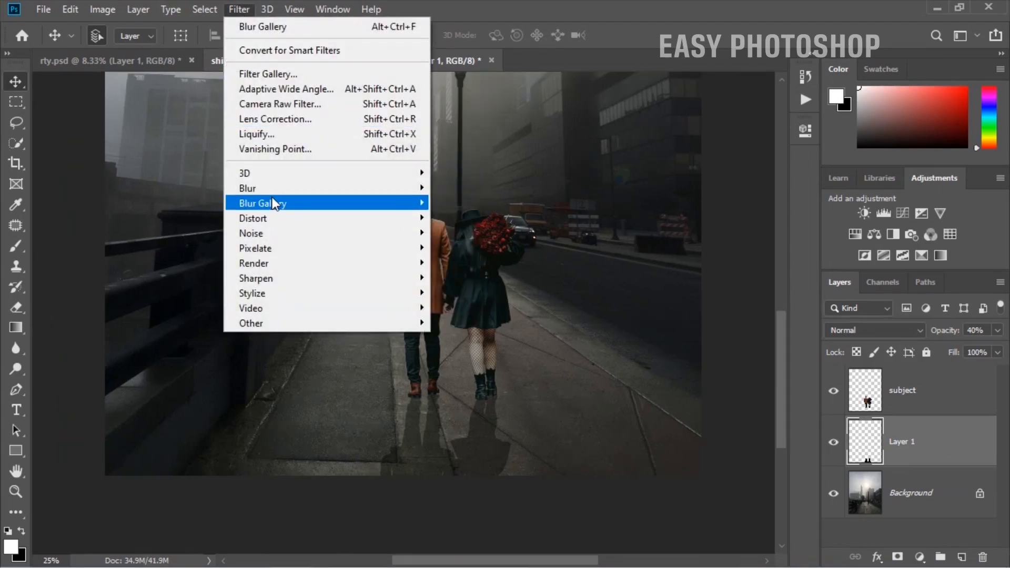
mouse_move(278, 203)
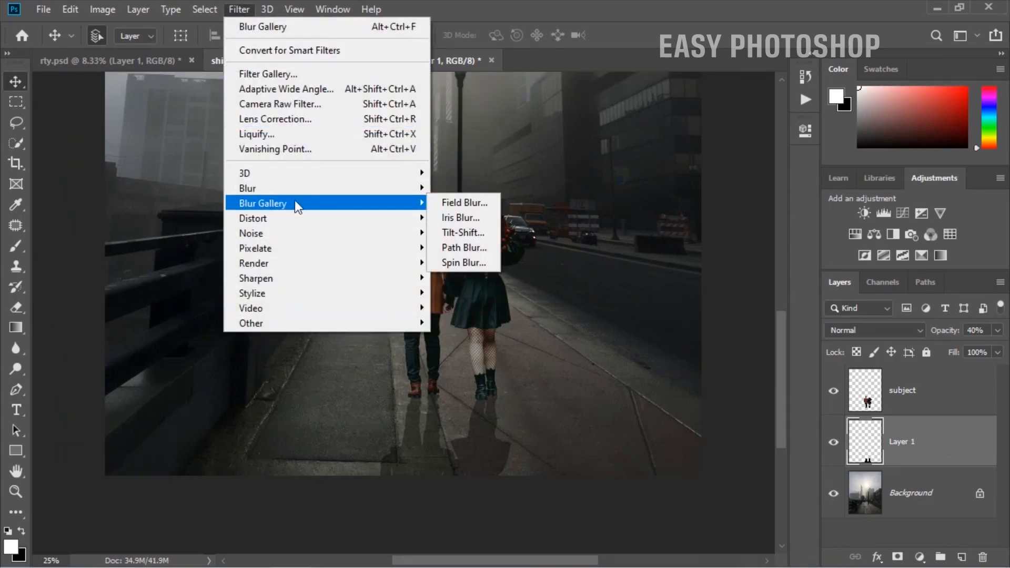
left_click(453, 232)
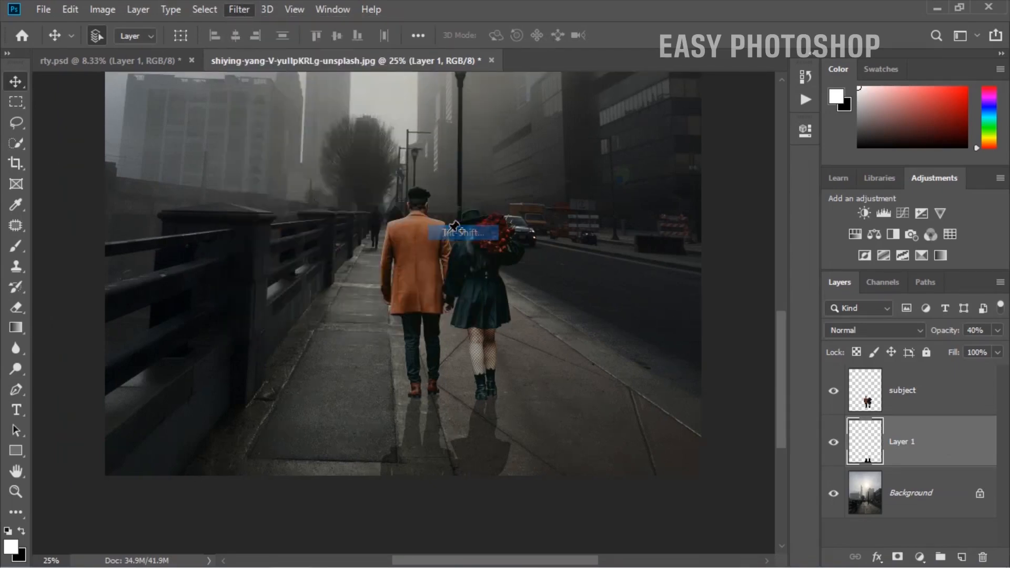
left_click_drag(416, 88, 425, 323)
left_click_drag(894, 173, 933, 172)
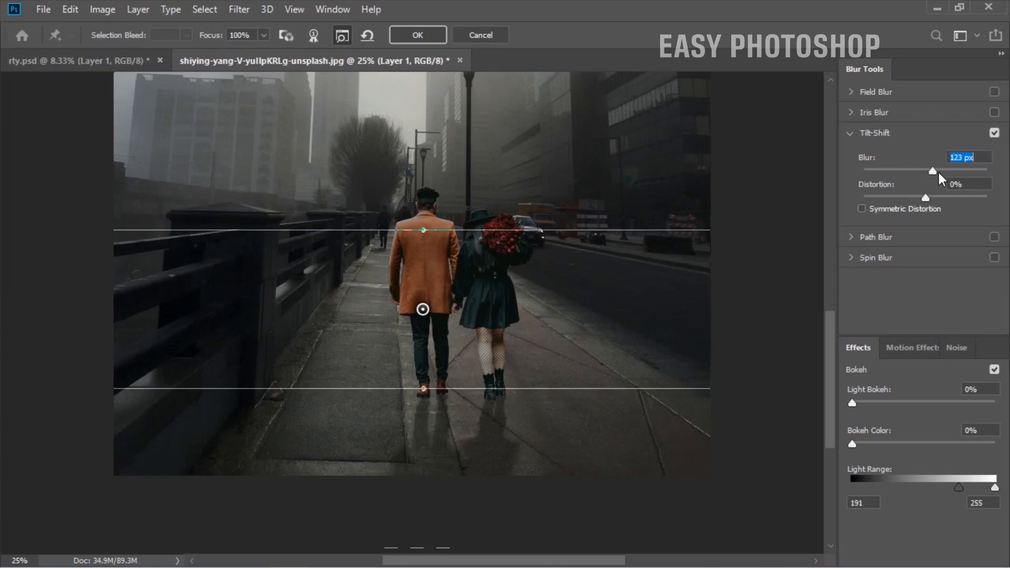
left_click_drag(535, 389, 543, 377)
left_click_drag(938, 170, 930, 171)
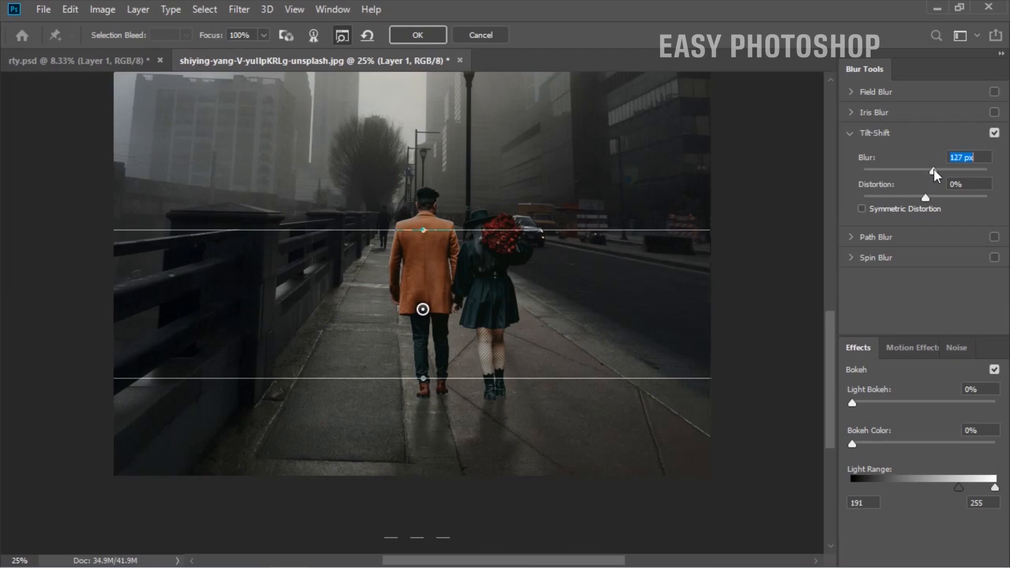
left_click(433, 35)
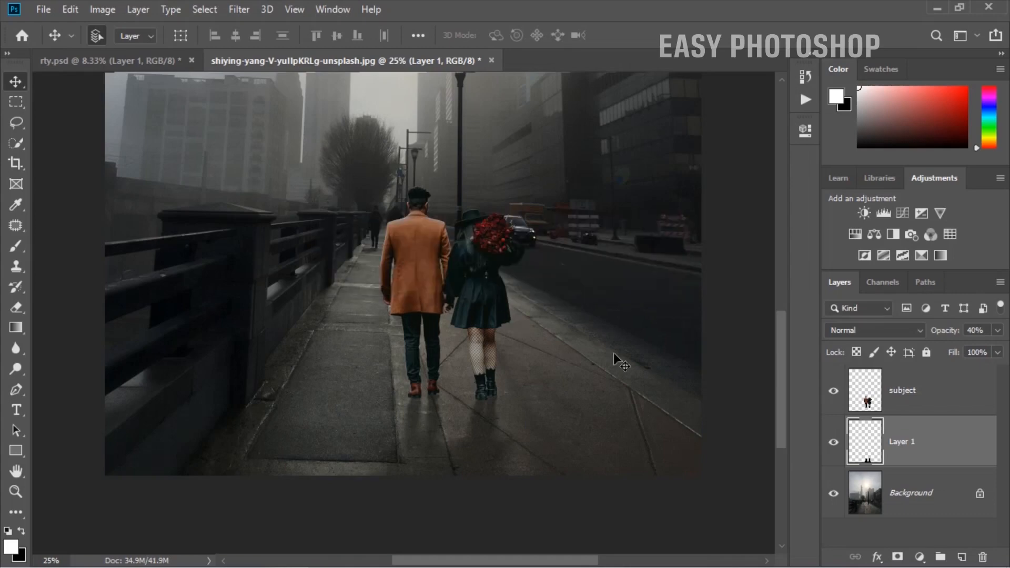
Step: Compare the picture with and without the shadow by toggling the visibility of Layer 1
left_click(832, 447)
left_click(832, 446)
left_click(833, 446)
left_click(833, 446)
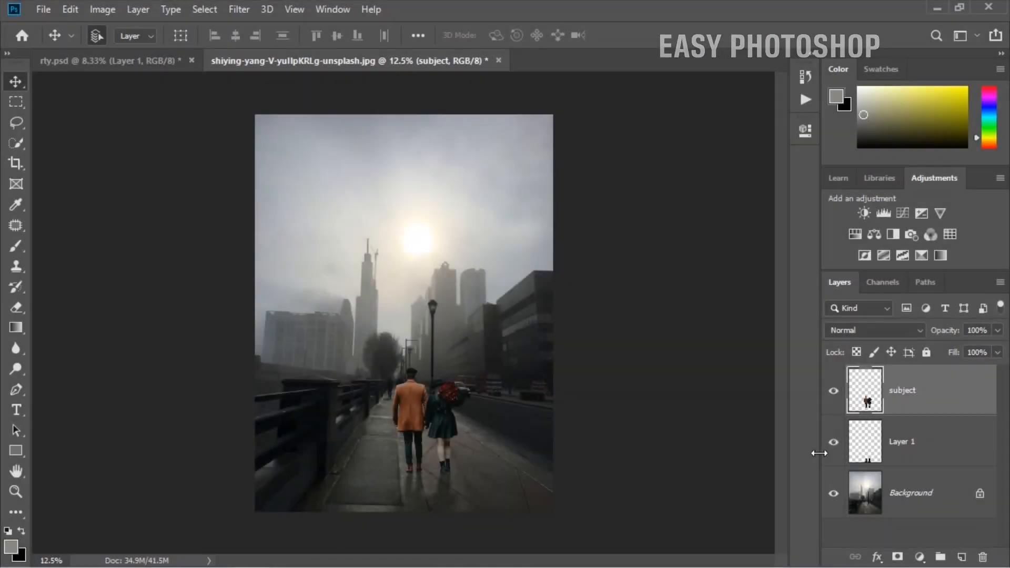
left_click(833, 443)
left_click(833, 444)
left_click(833, 445)
left_click(833, 445)
Step: Add a Curves adjustment layer above the subject layer and clip it to the subject
left_click(921, 557)
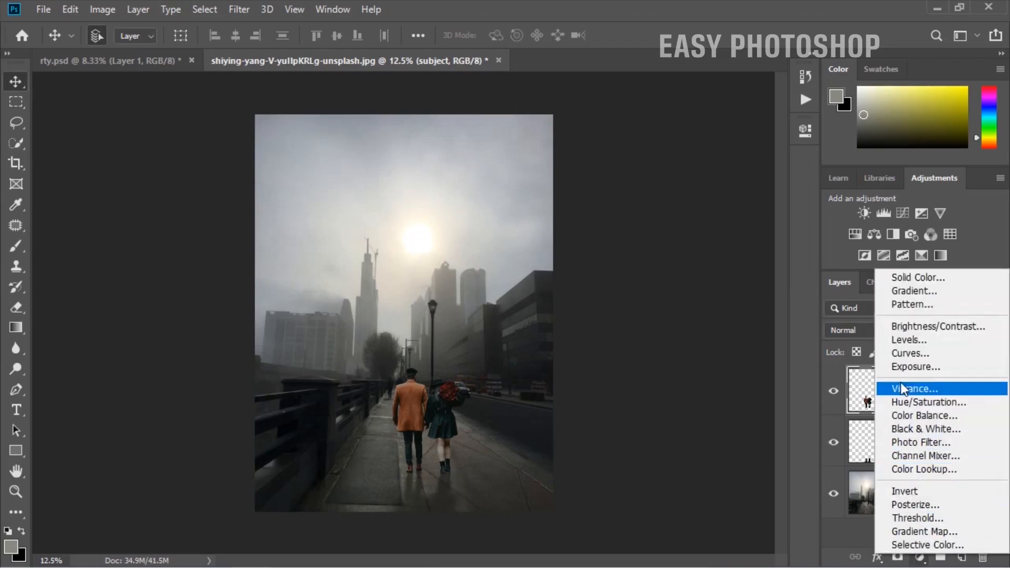
left_click(898, 358)
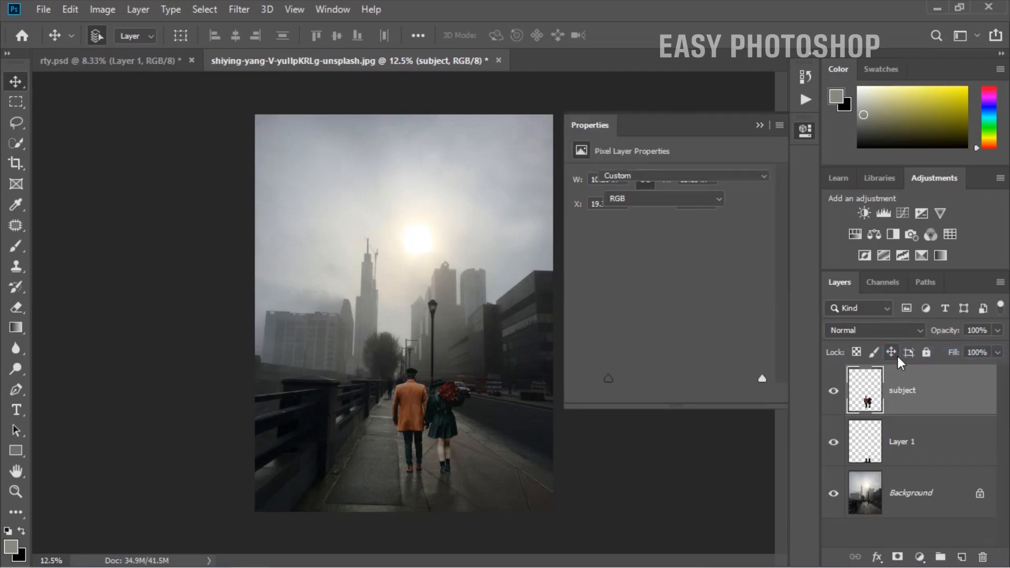
left_click(668, 394)
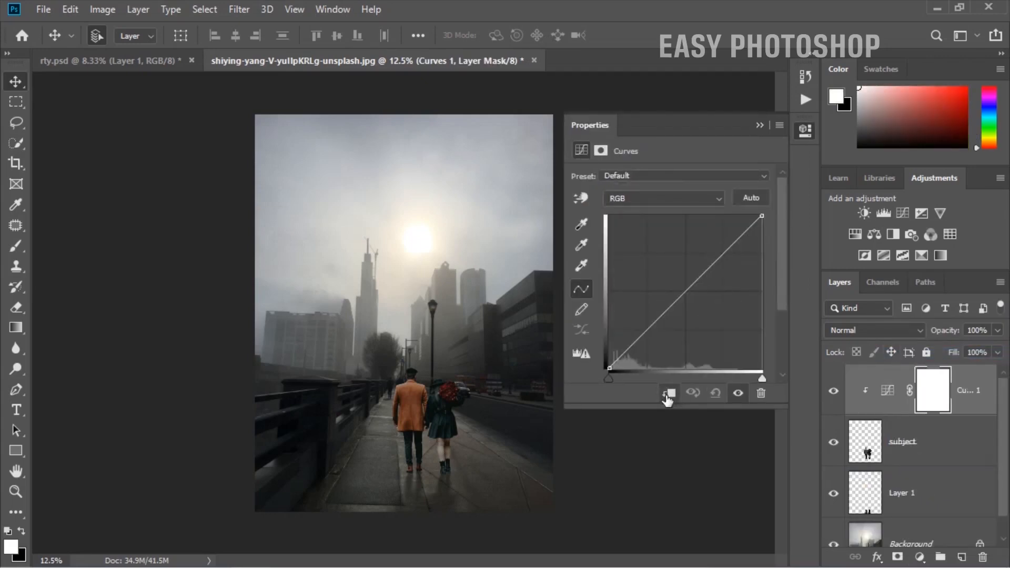
left_click(888, 394)
Step: Set the Curves target shadow color to 060a0d, sampled from the dark bridge railing, without saving it as default
double_click(582, 223)
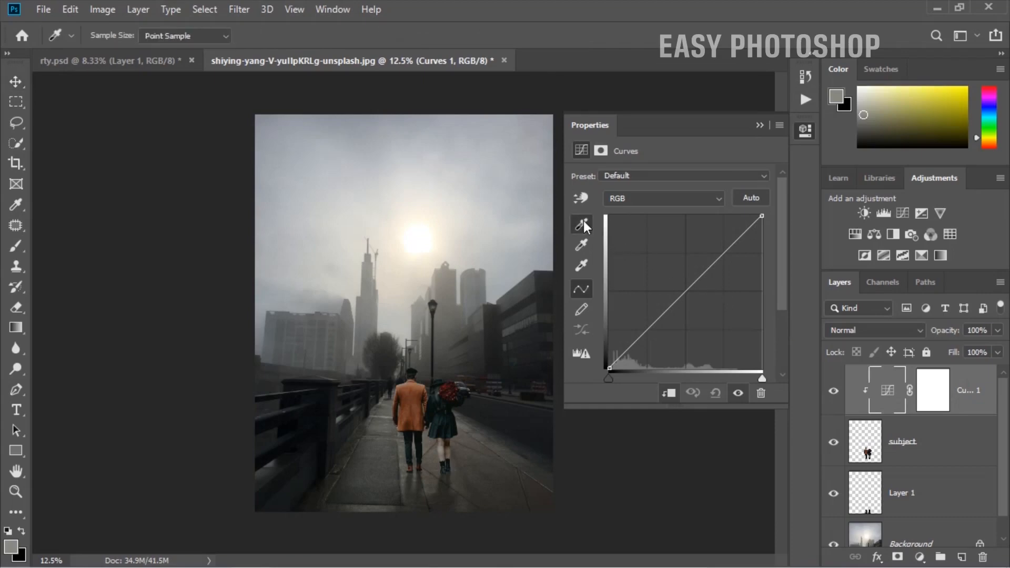
left_click(289, 401)
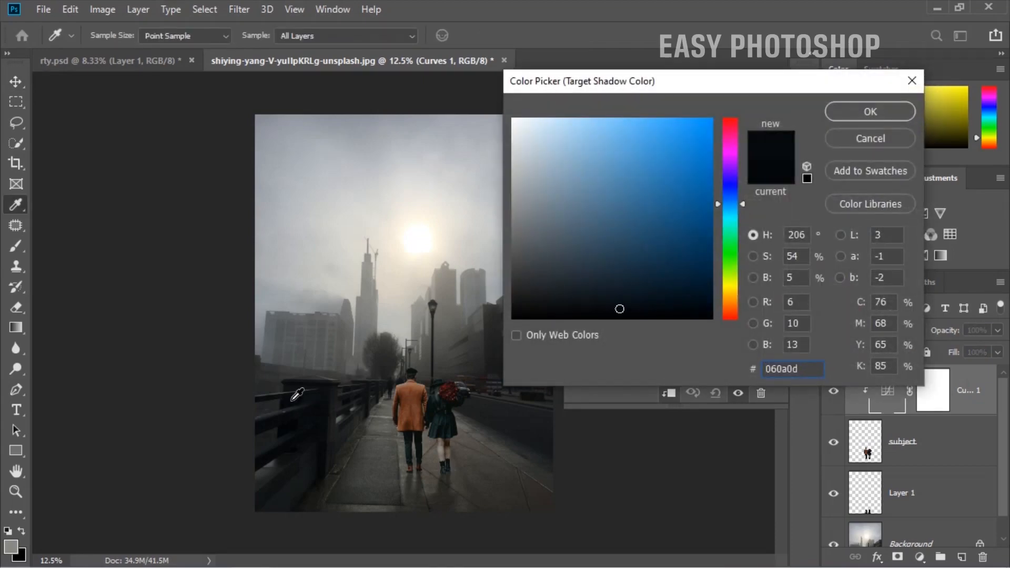
left_click(863, 111)
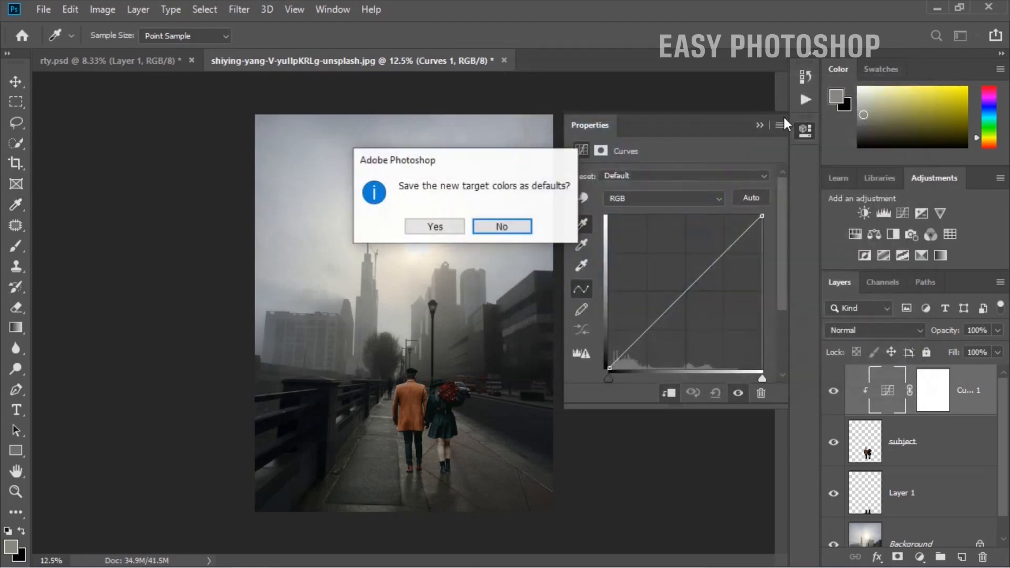
left_click(501, 226)
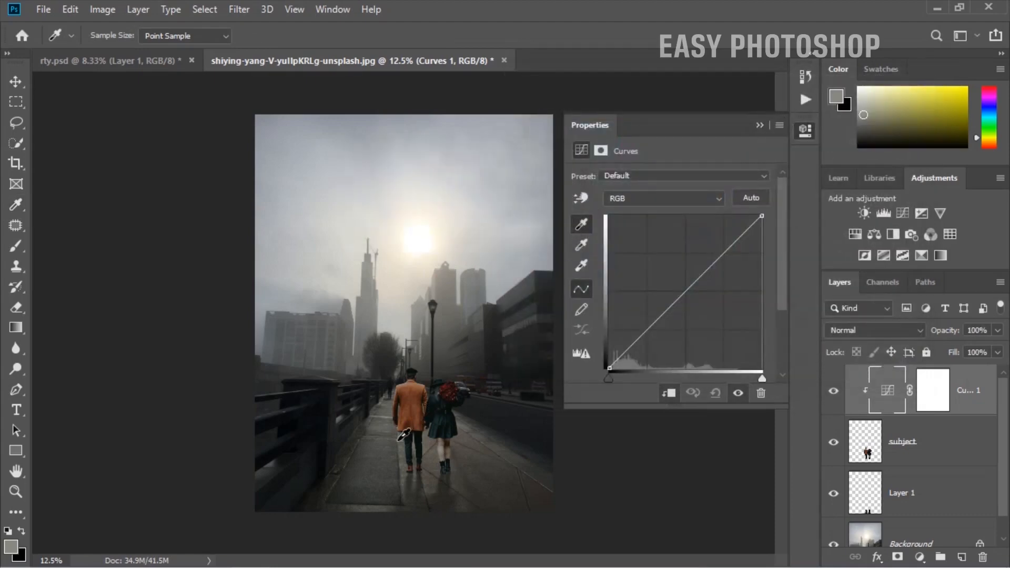
Step: Sample the Curves black point on the couple from the darkest area around the woman's hat brim, retrying until the tones look natural
key("ctrl+plus")
key("ctrl+plus")
key("ctrl+plus")
key("ctrl+plus")
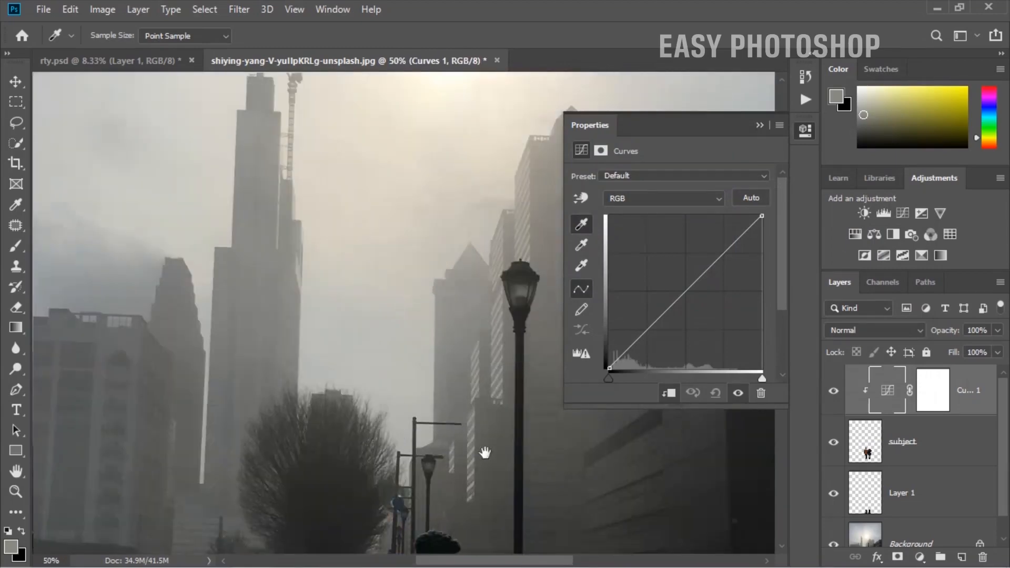
left_click_drag(485, 453, 330, 248)
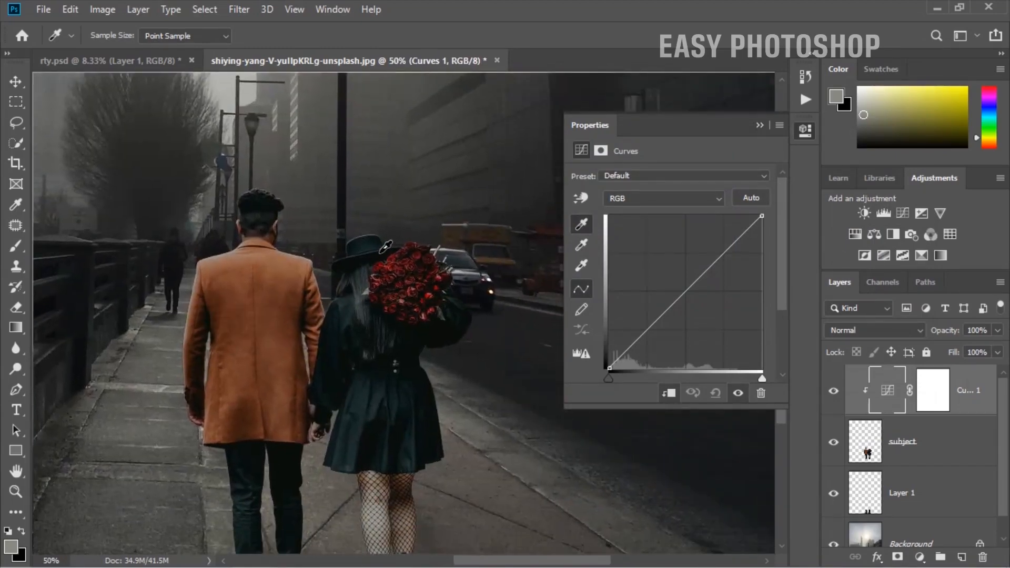
left_click(383, 249)
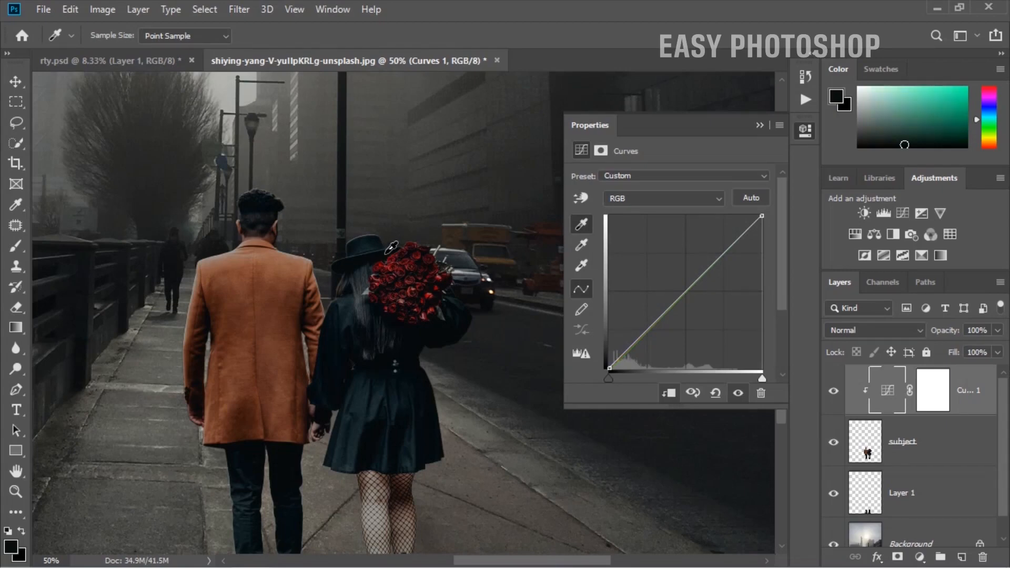
left_click(388, 251)
mouse_move(345, 338)
left_mouse_down()
mouse_move(352, 302)
mouse_move(356, 328)
left_mouse_up()
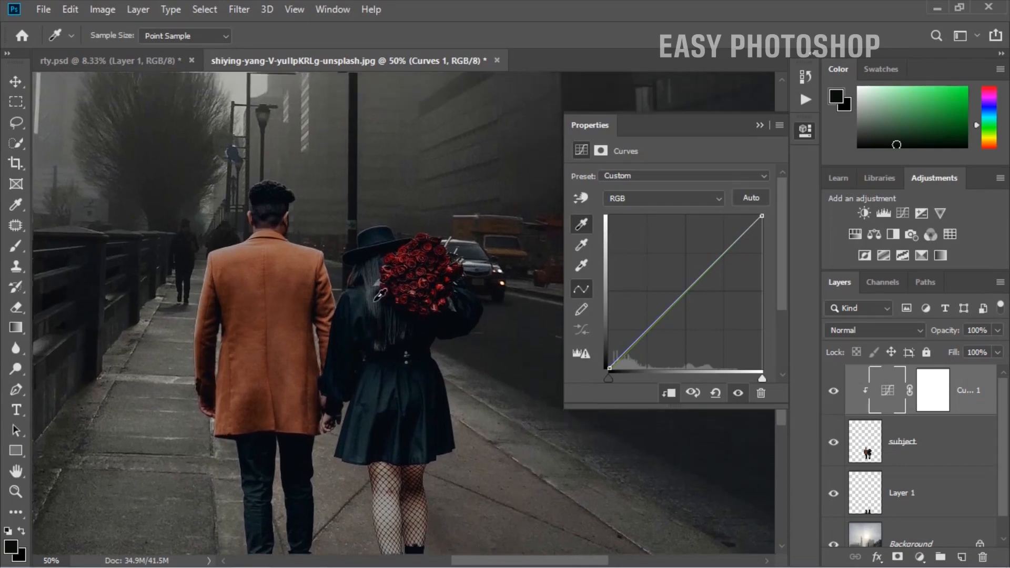
left_click(389, 243)
left_click(388, 251)
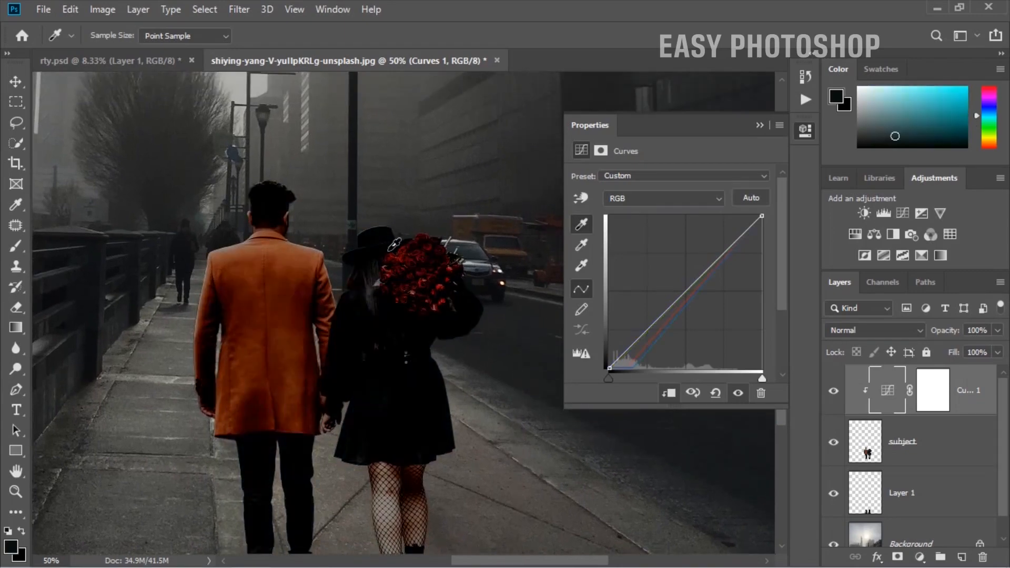
left_click(399, 242)
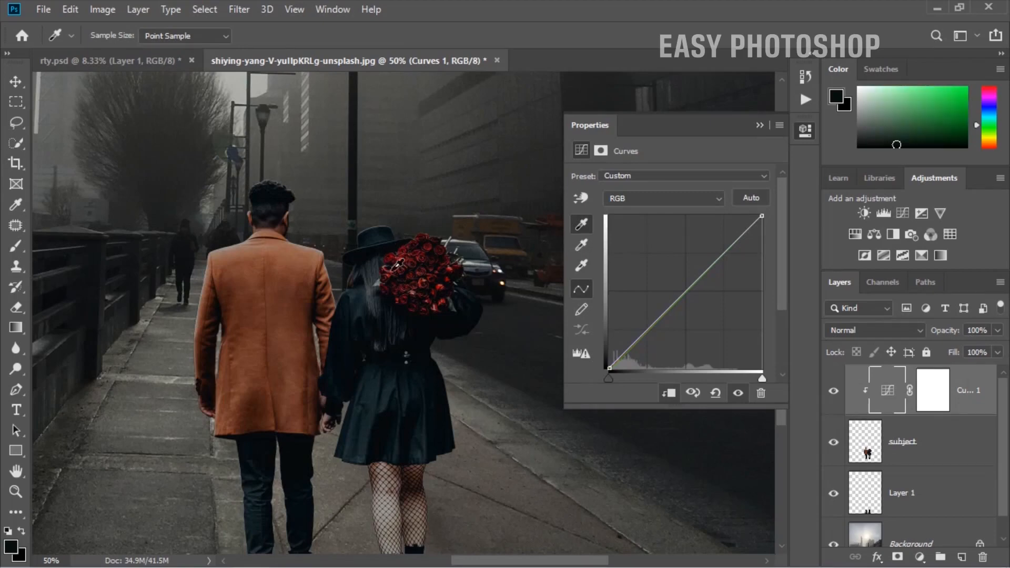
Step: Set the Curves target midtone color to 93928d, sampled from the foggy tower, and save the target colors as defaults
double_click(581, 245)
left_click_drag(308, 165, 347, 415)
left_click(217, 197)
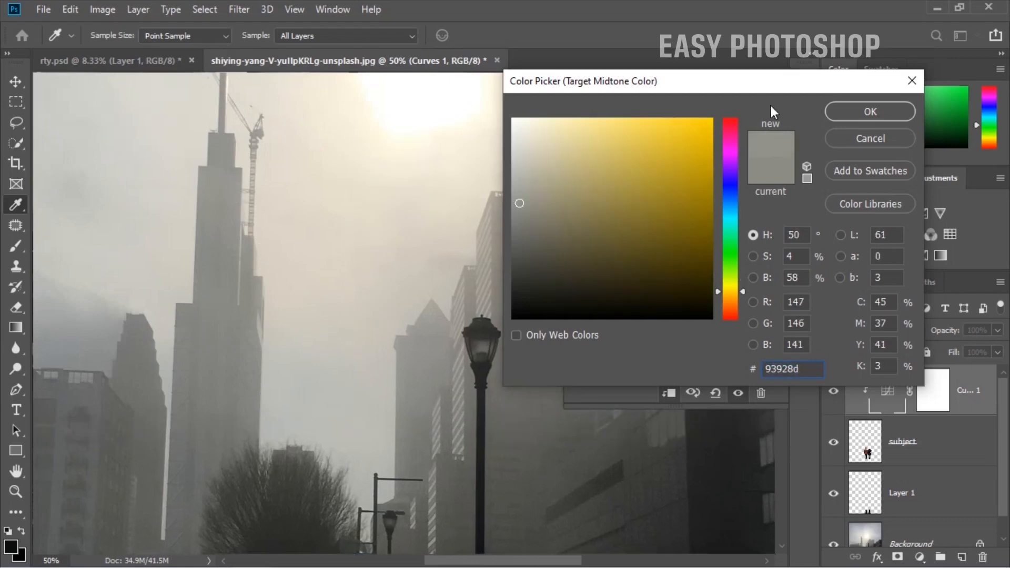
left_click(844, 111)
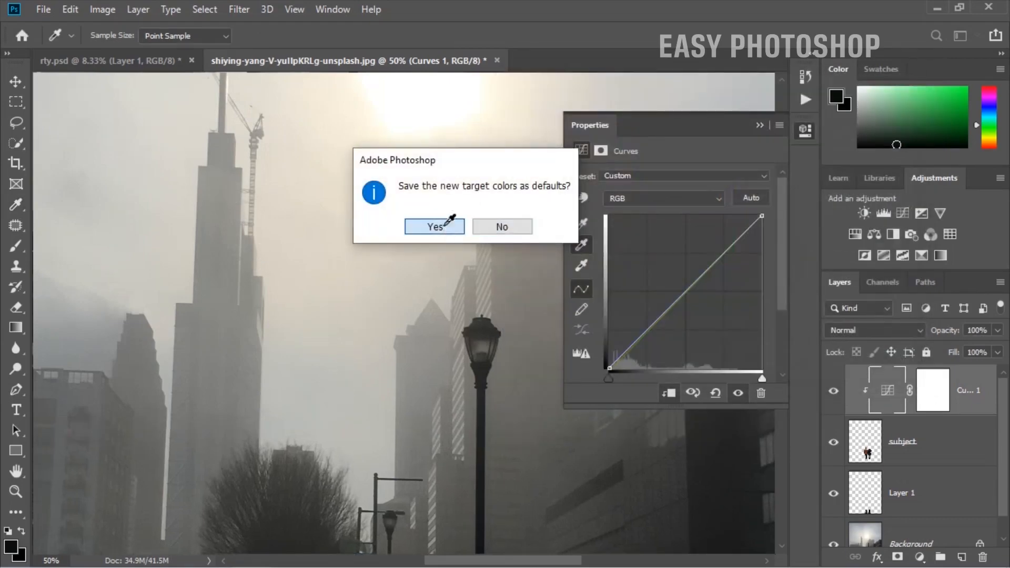
left_click(445, 229)
Step: Try the Curves gray point on the man's coat, and set it from the woman's fishnet-stockinged leg instead
left_click_drag(393, 368, 328, 200)
left_click_drag(317, 353, 293, 242)
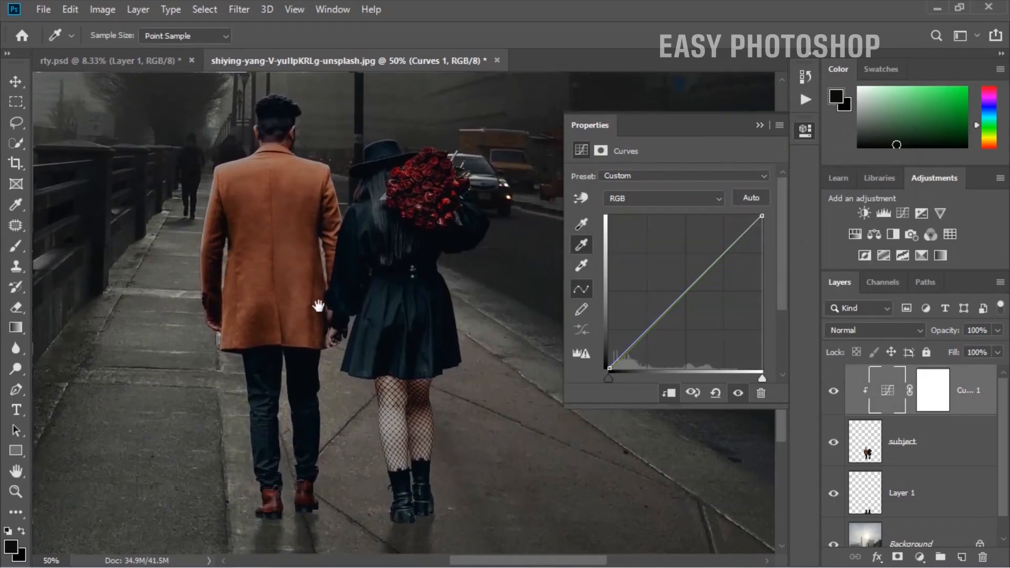
left_click_drag(320, 311, 304, 287)
left_click(303, 287)
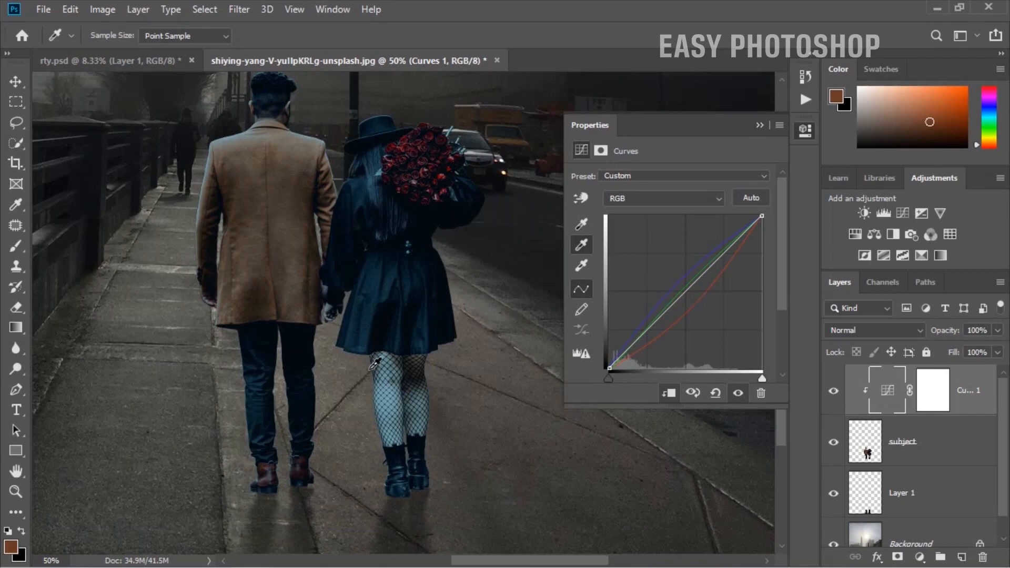
left_click(390, 360)
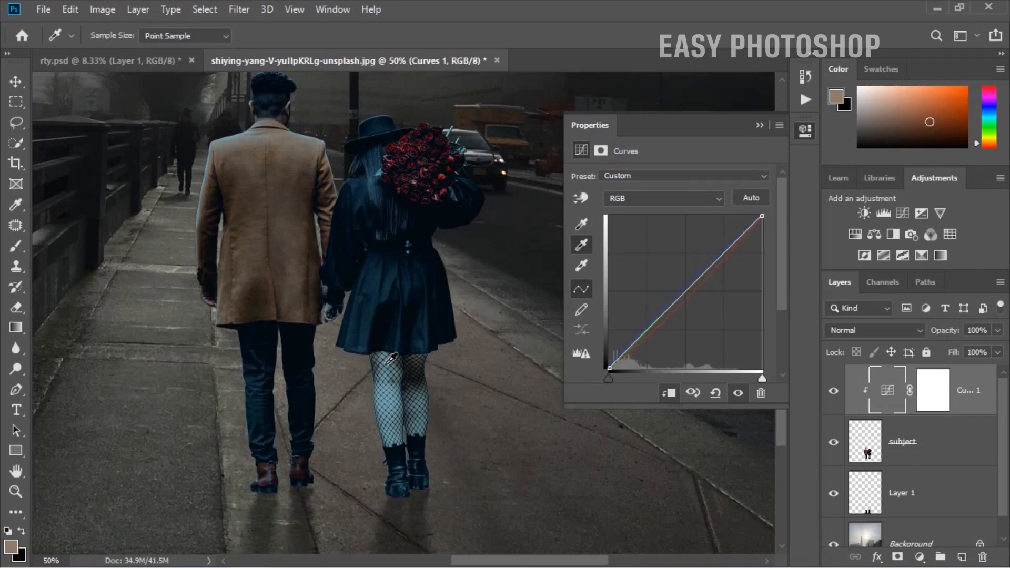
left_click(396, 399)
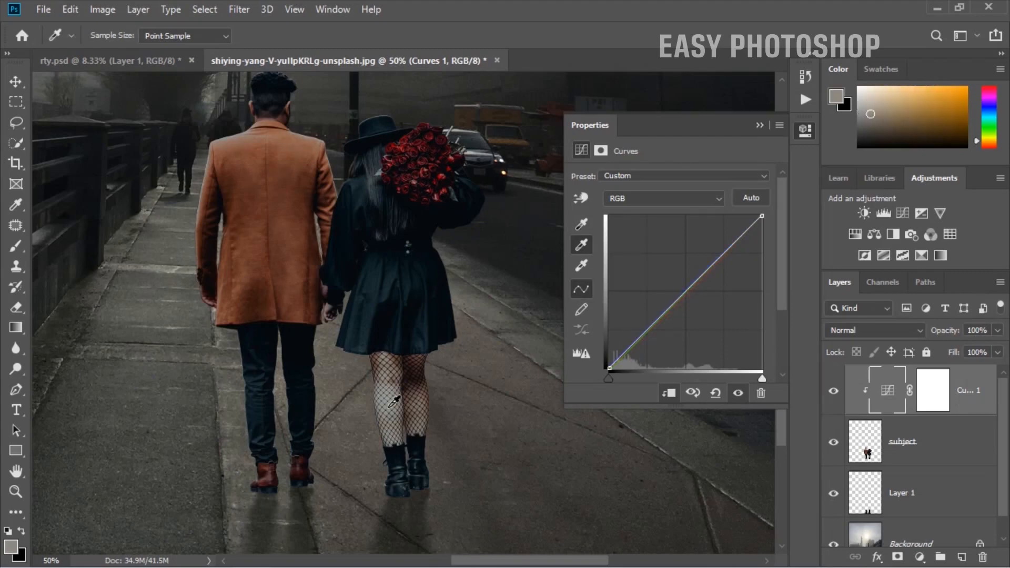
left_click(392, 403)
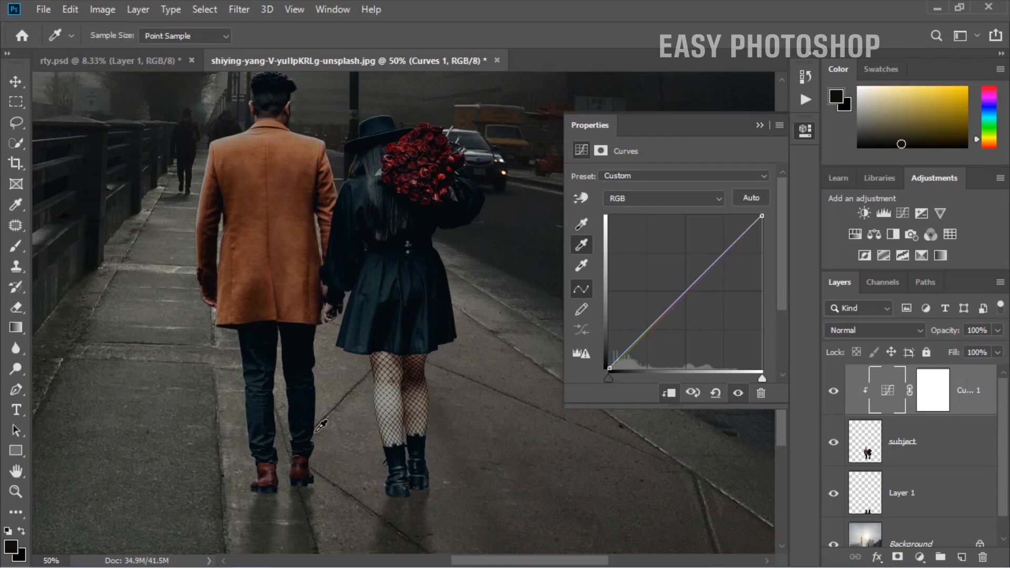
Step: Compare the couple with and without the Curves adjustment by toggling that layer's visibility
key("ctrl+minus")
key("ctrl+minus")
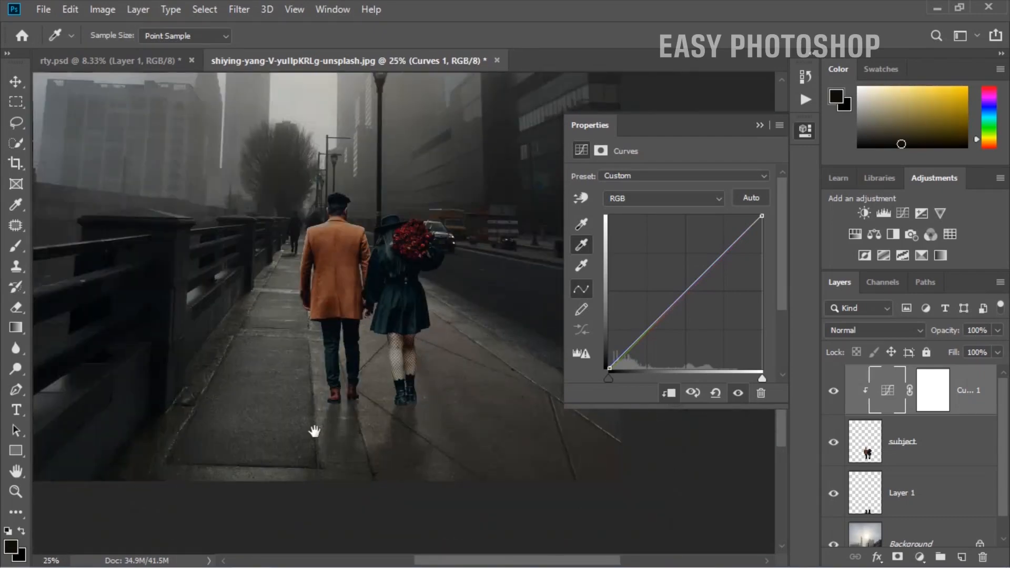
left_click_drag(330, 343, 319, 410)
left_click(834, 392)
left_click(834, 392)
left_click(834, 392)
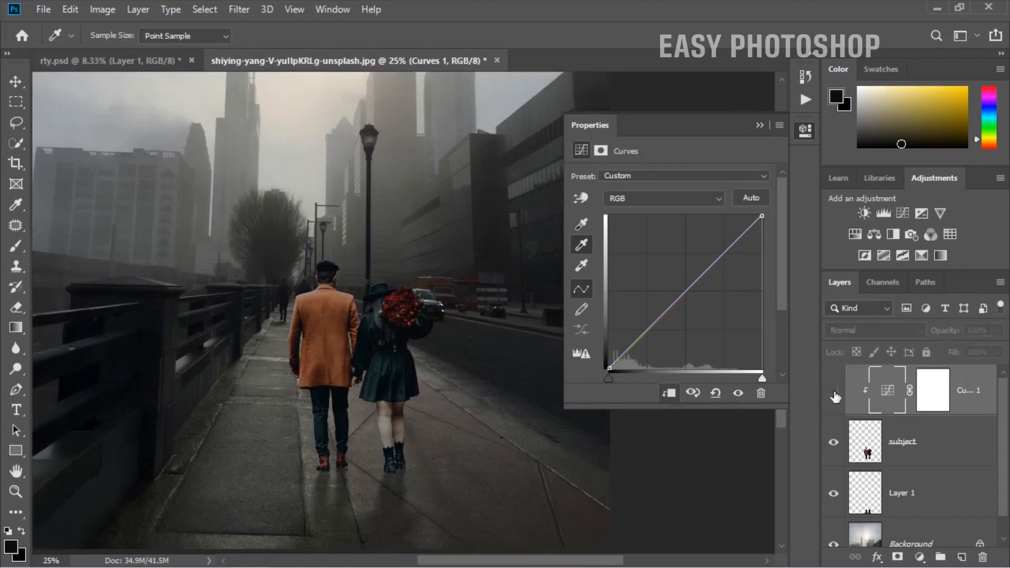
left_click(834, 392)
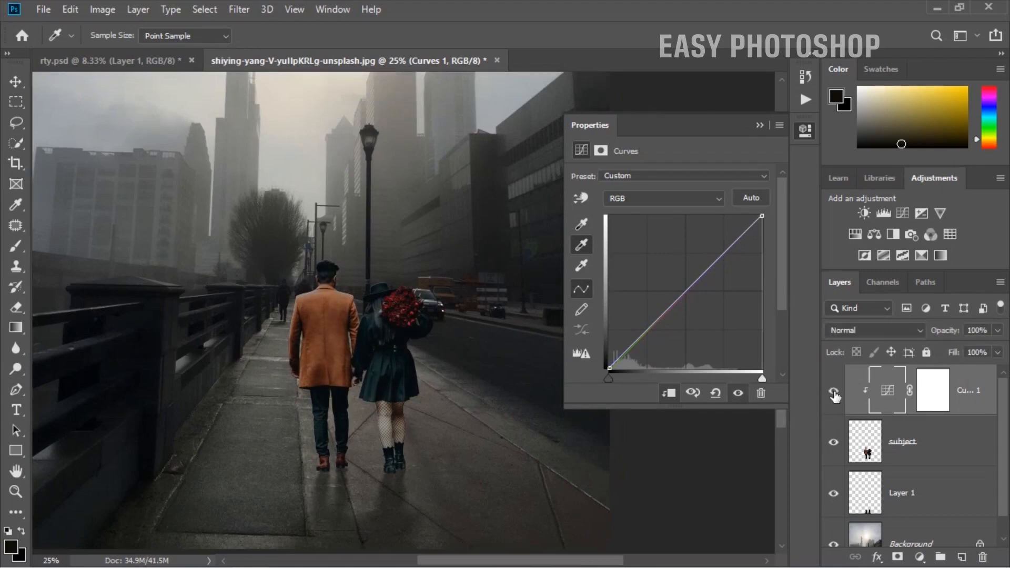
Step: Duplicate the Background layer to the top of the layer stack, above the Curves adjustment, and rename the copy colors
left_click(760, 126)
scroll(930, 442, "down", 1)
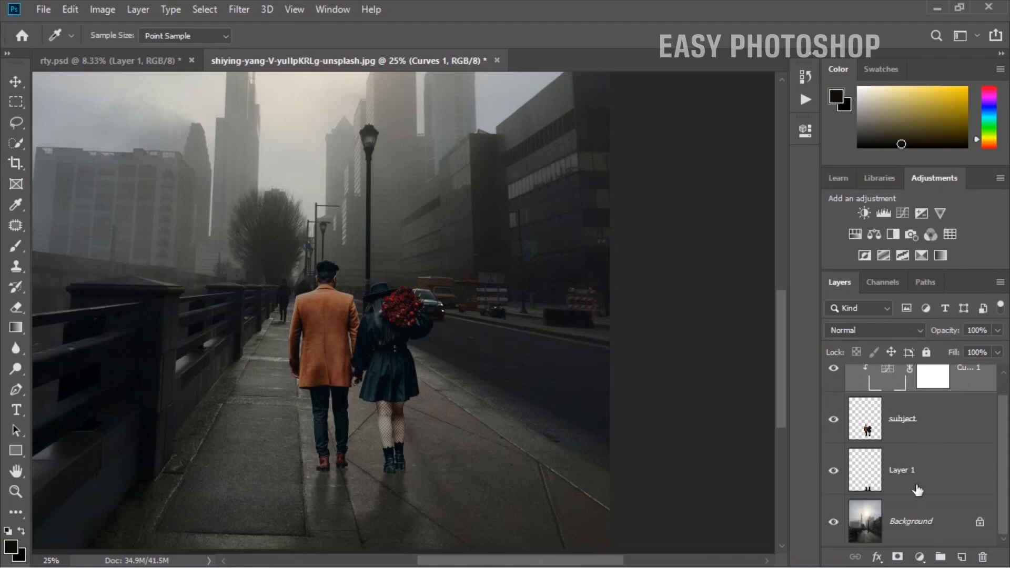
left_click(912, 521)
left_click_drag(954, 524, 892, 369)
double_click(919, 390)
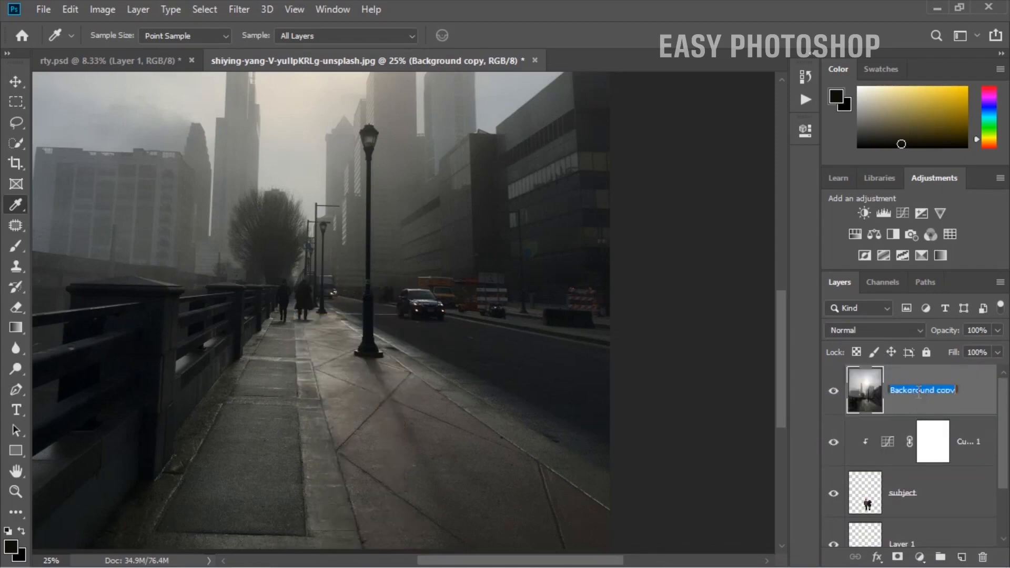
key("BackSpace")
key("Return")
Step: Clip the colors layer to the subject and apply a Gaussian Blur with a 539.4 px radius to it
right_click(926, 390)
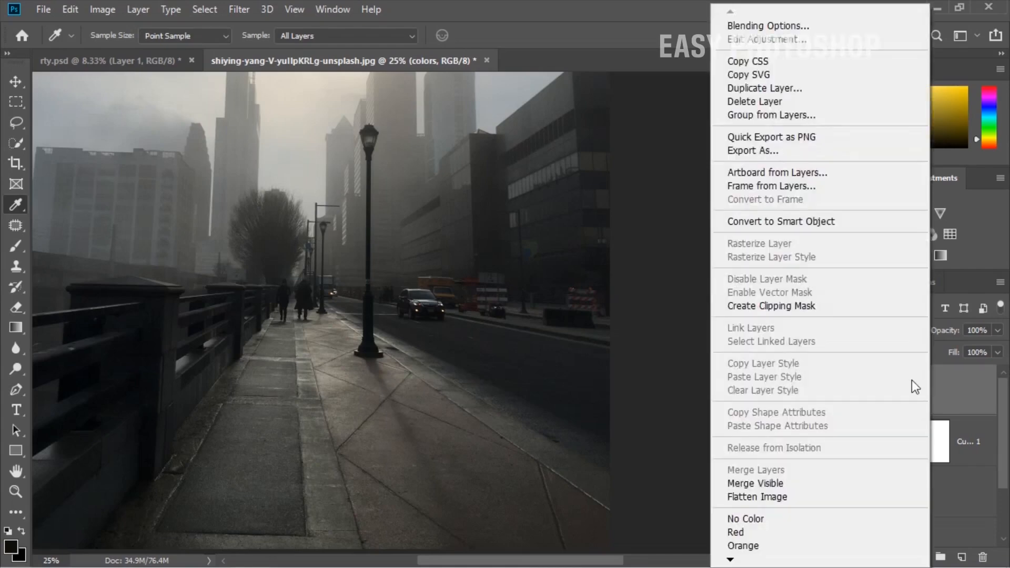
left_click(769, 311)
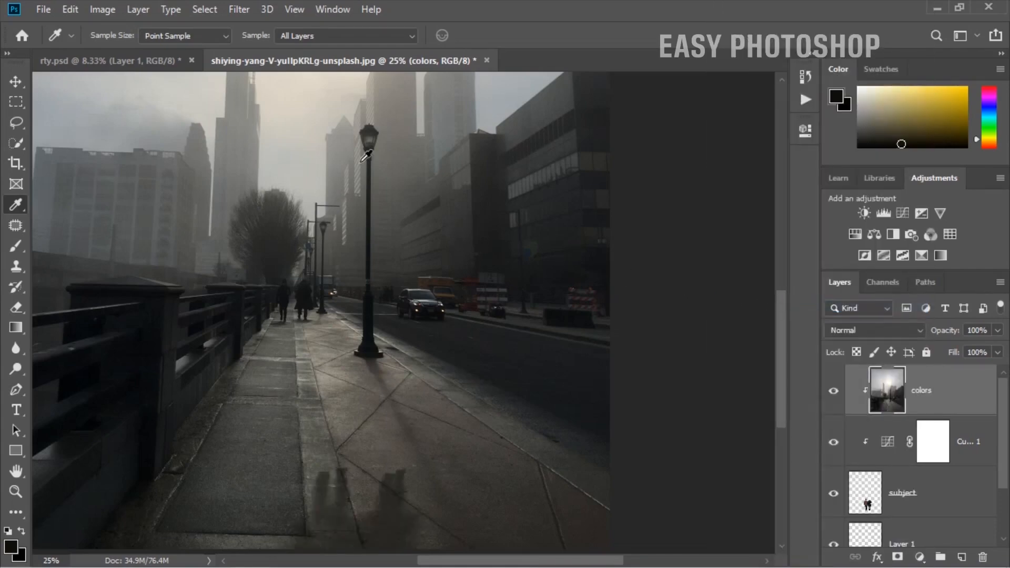
left_click(241, 10)
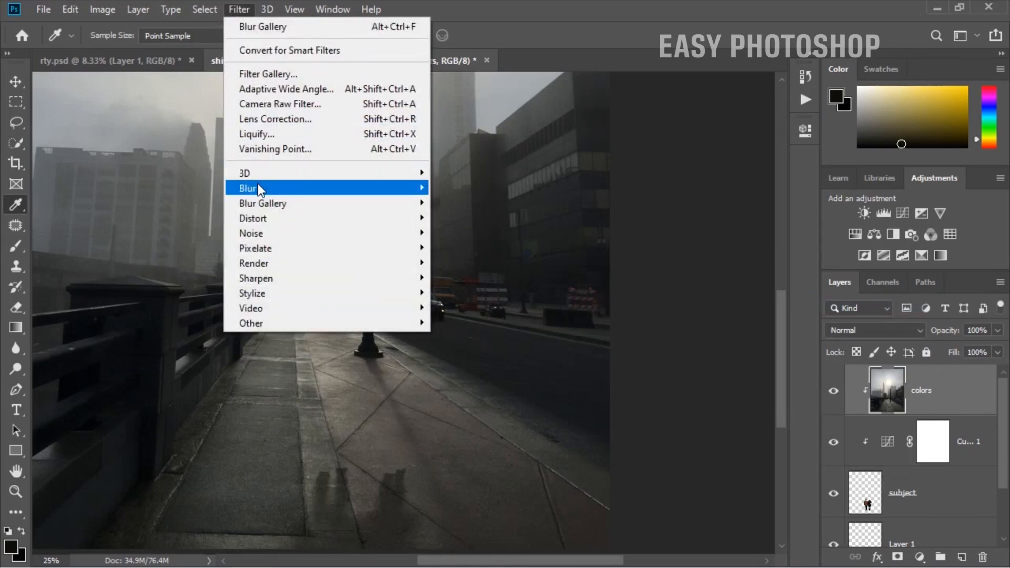
mouse_move(287, 185)
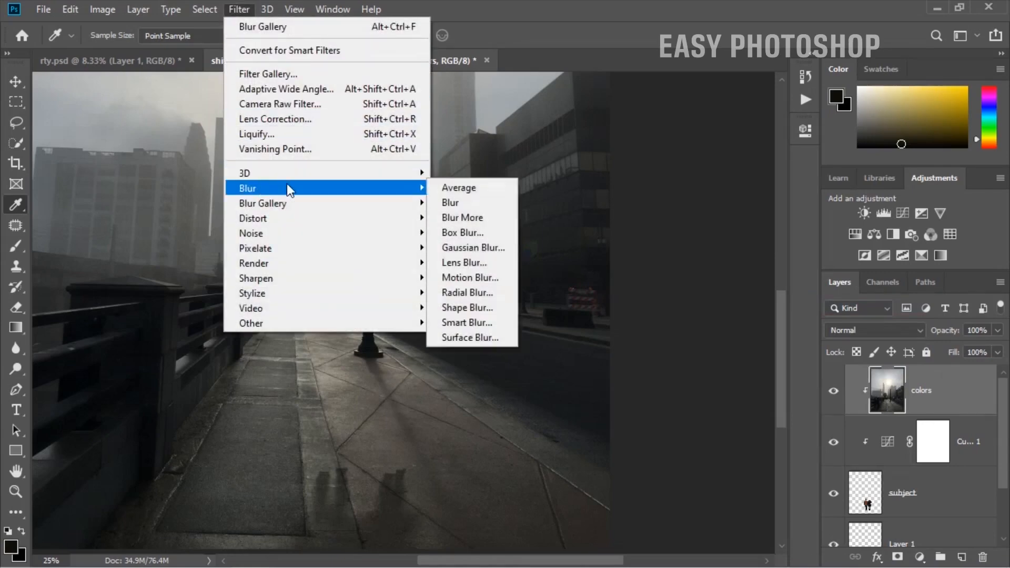
left_click(460, 248)
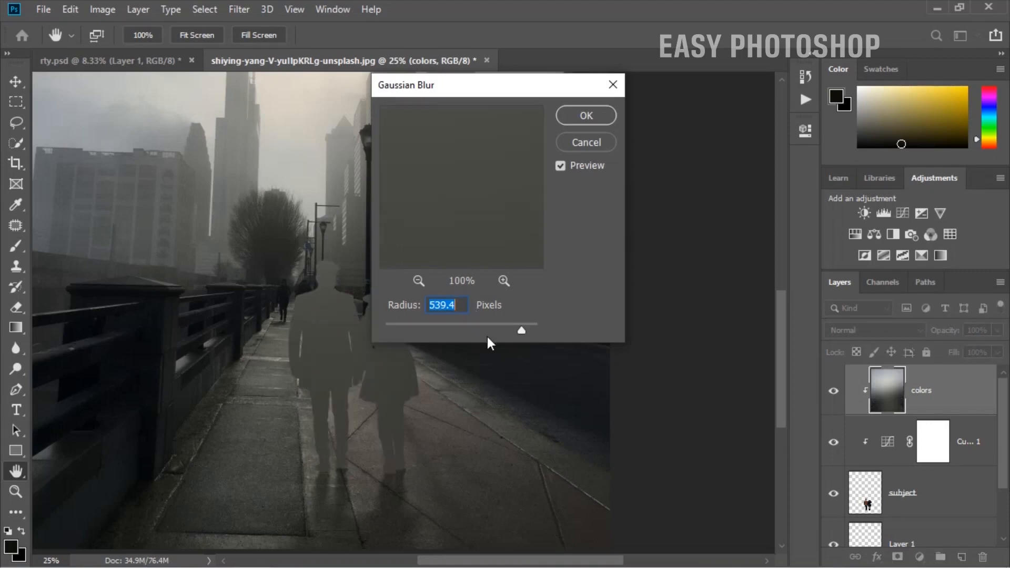
key("i")
left_click(580, 114)
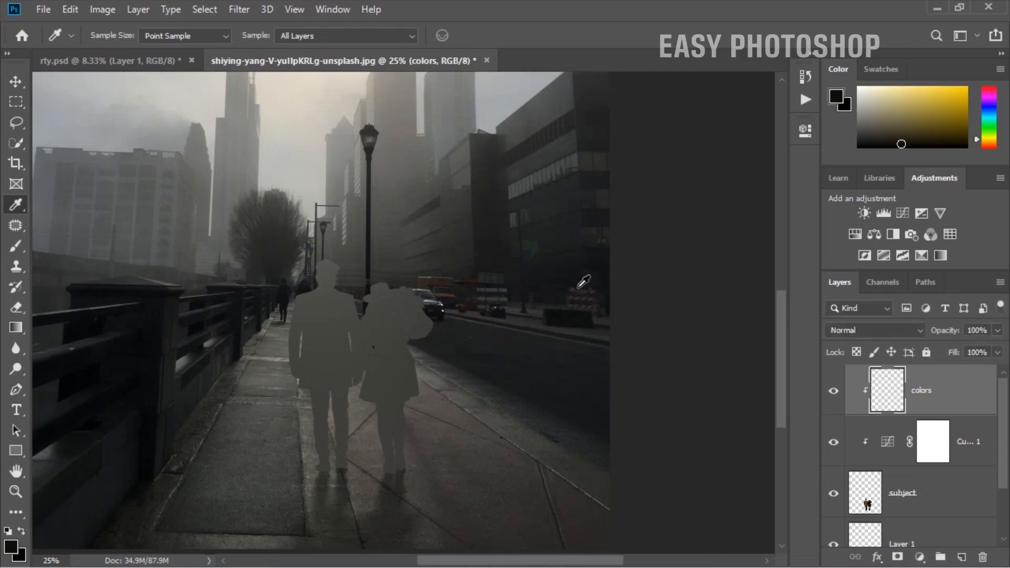
Step: Set the colors layer to Color blend mode at 28% opacity and toggle its visibility to compare the effect
left_click(842, 330)
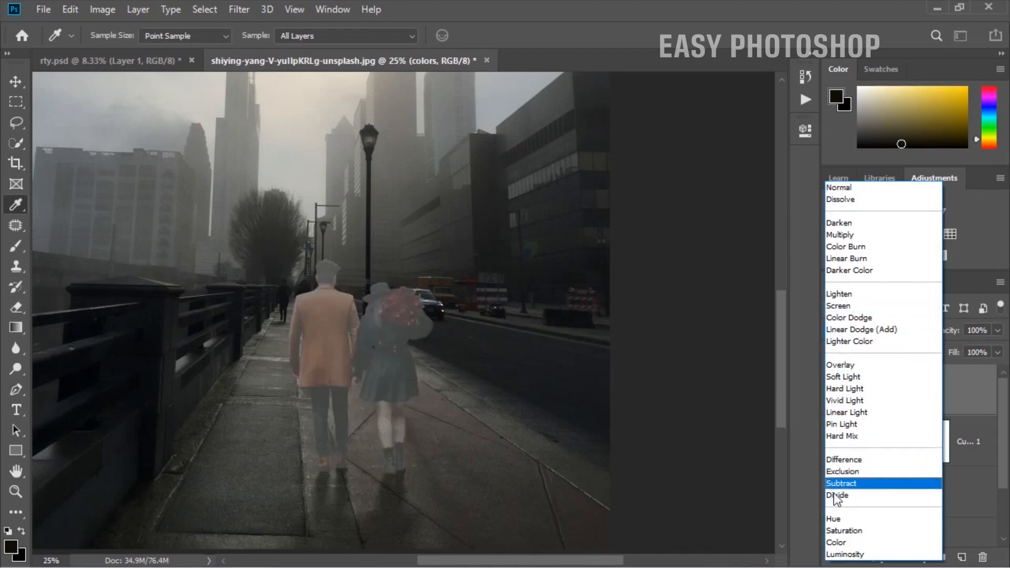
left_click(834, 544)
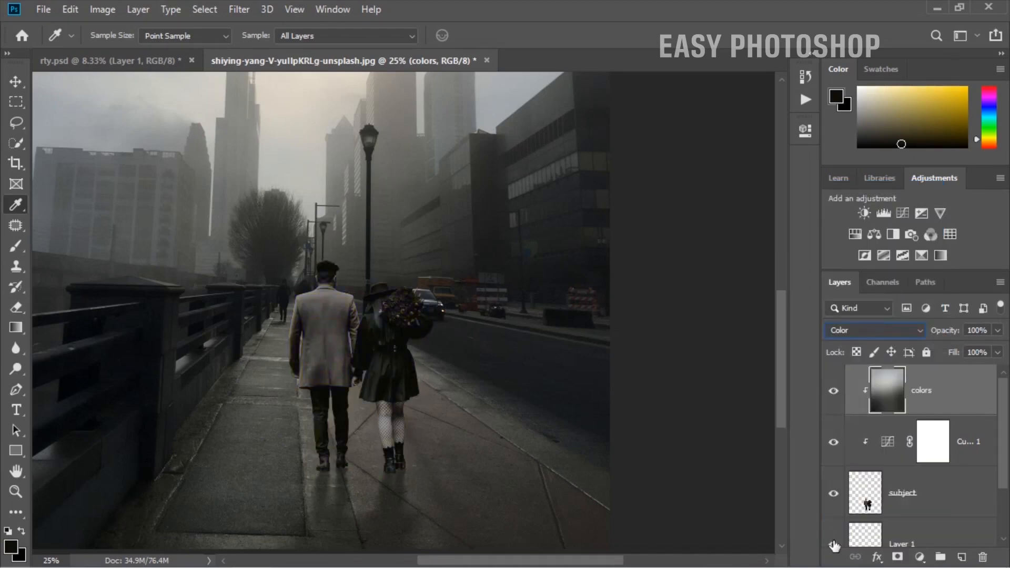
left_click(998, 330)
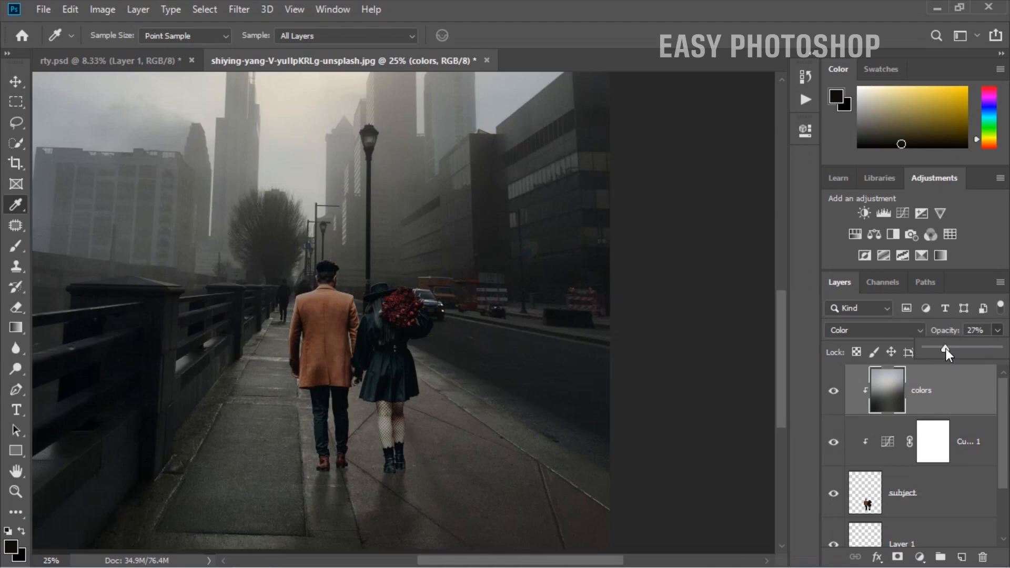
left_click(834, 392)
left_click(834, 392)
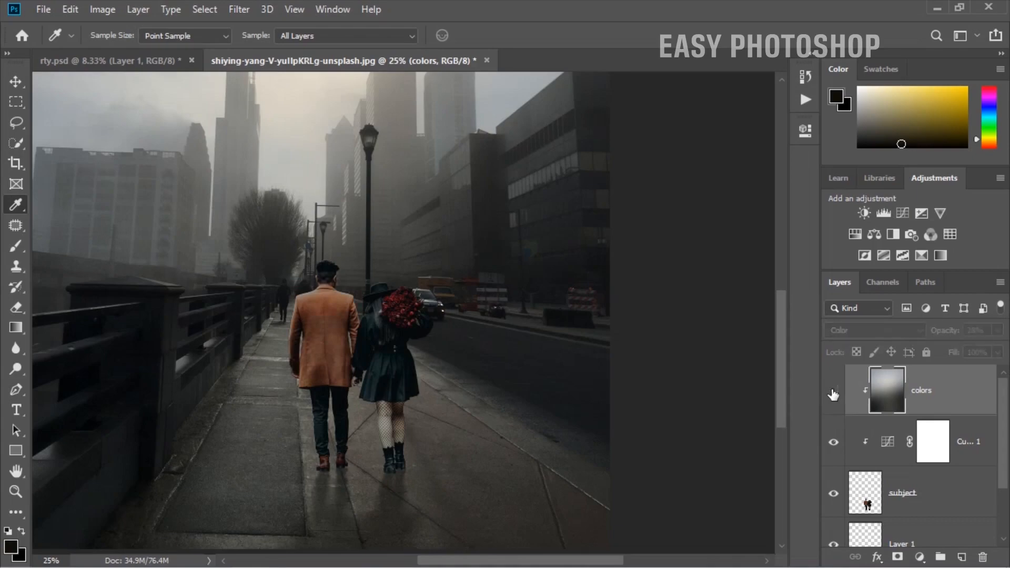
Step: Add a Curves adjustment above the colors layer, pull its RGB midpoint down to darken, and clip it to the couple
left_click(834, 394)
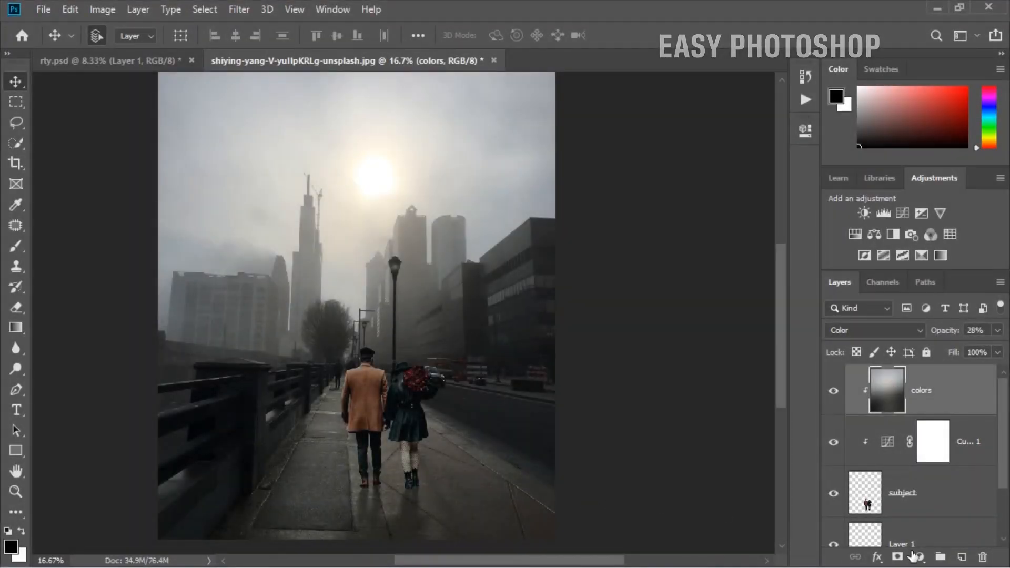
left_click(917, 557)
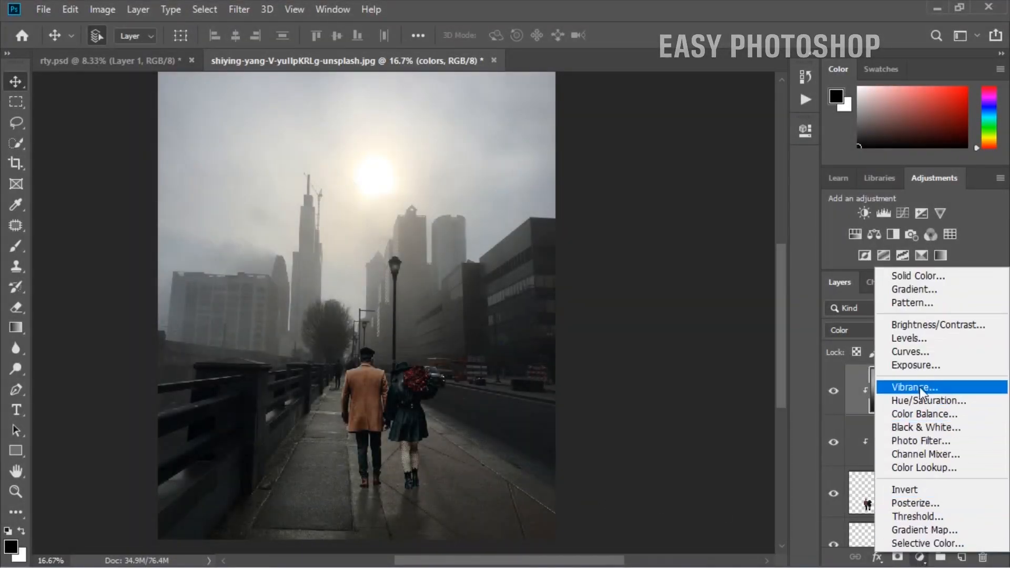
left_click(886, 350)
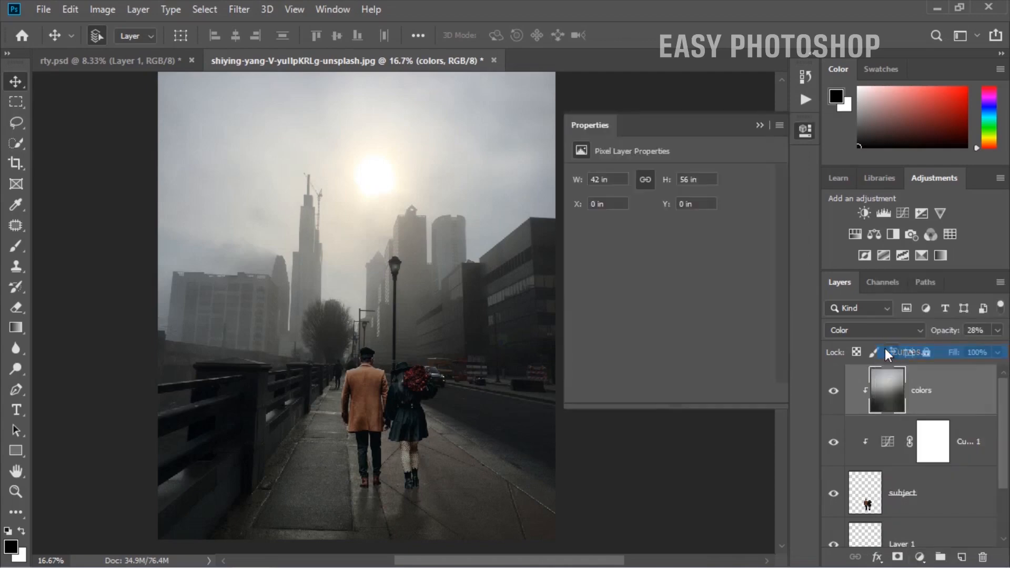
left_click_drag(682, 297, 686, 323)
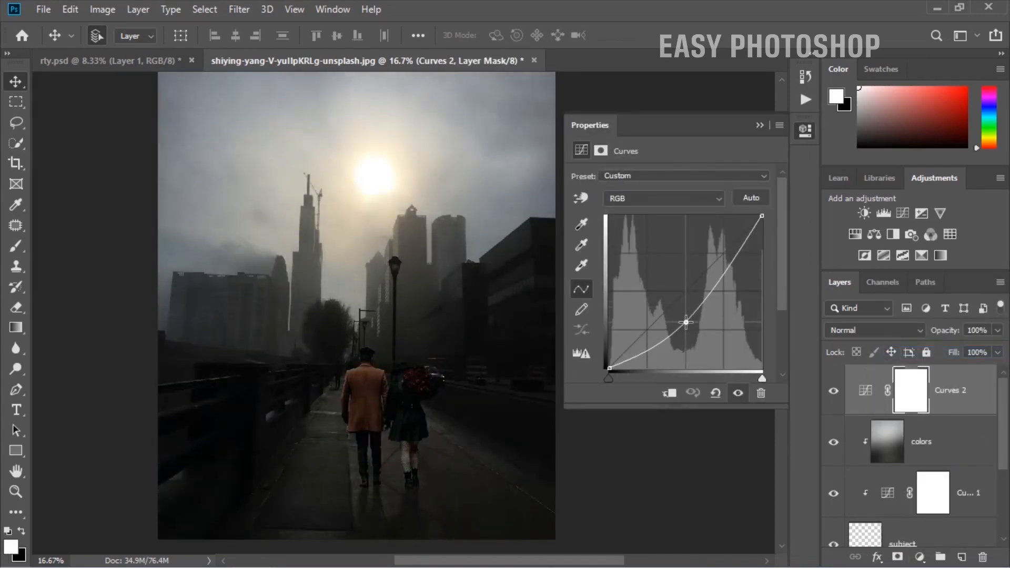
left_click(669, 394)
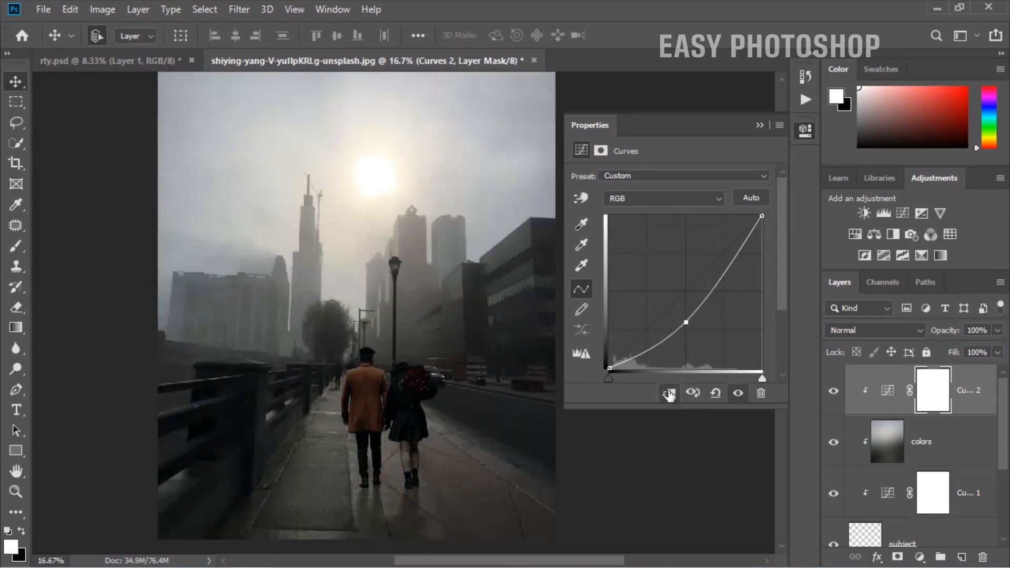
left_click_drag(687, 322, 686, 322)
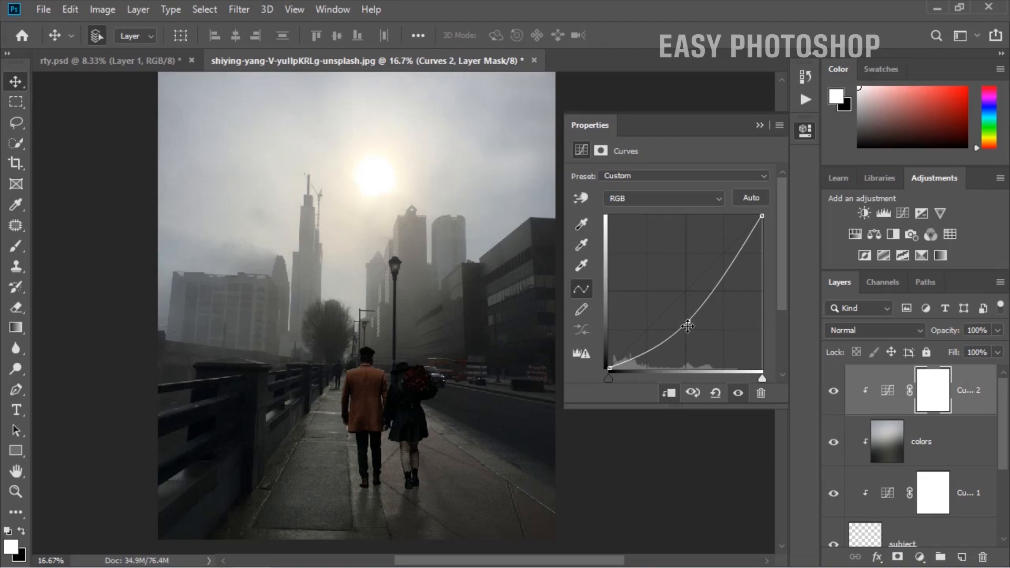
Step: Invert the new Curves adjustment's layer mask to black
left_click(937, 394)
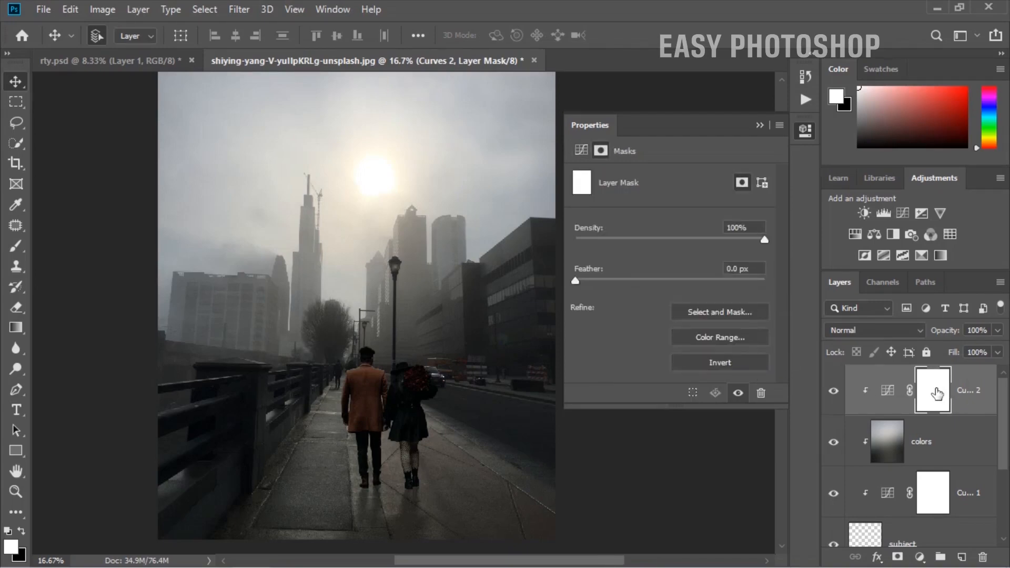
left_click(726, 362)
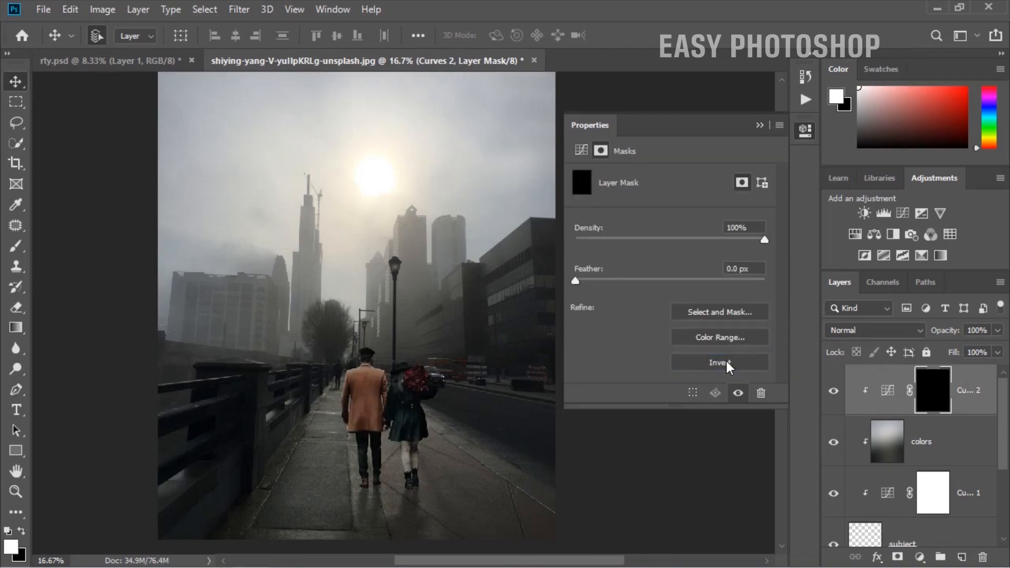
left_click(761, 126)
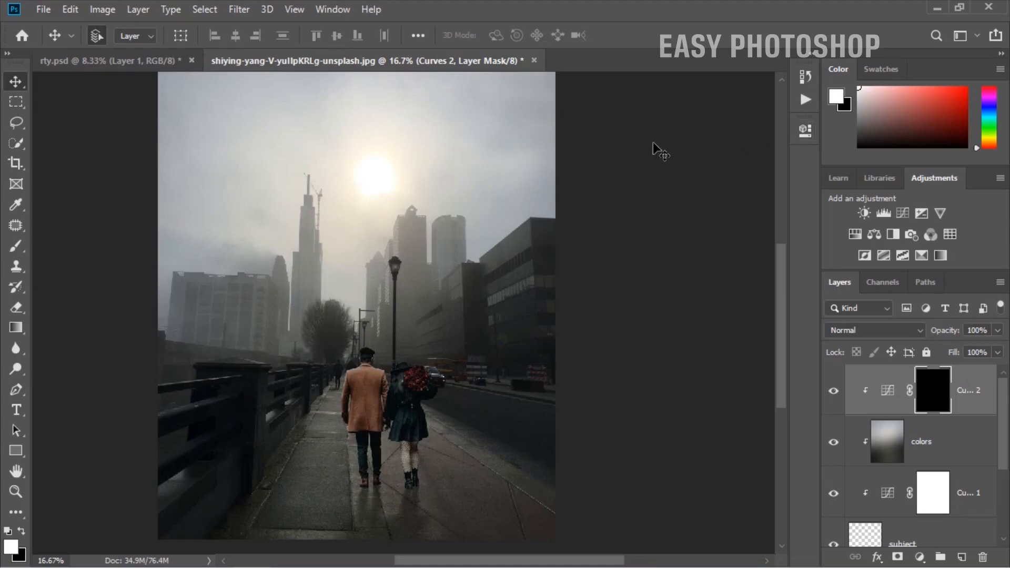
Step: Set up a 511 px Soft Round brush at 0% hardness and target the Curves 2 layer mask
left_click(16, 246)
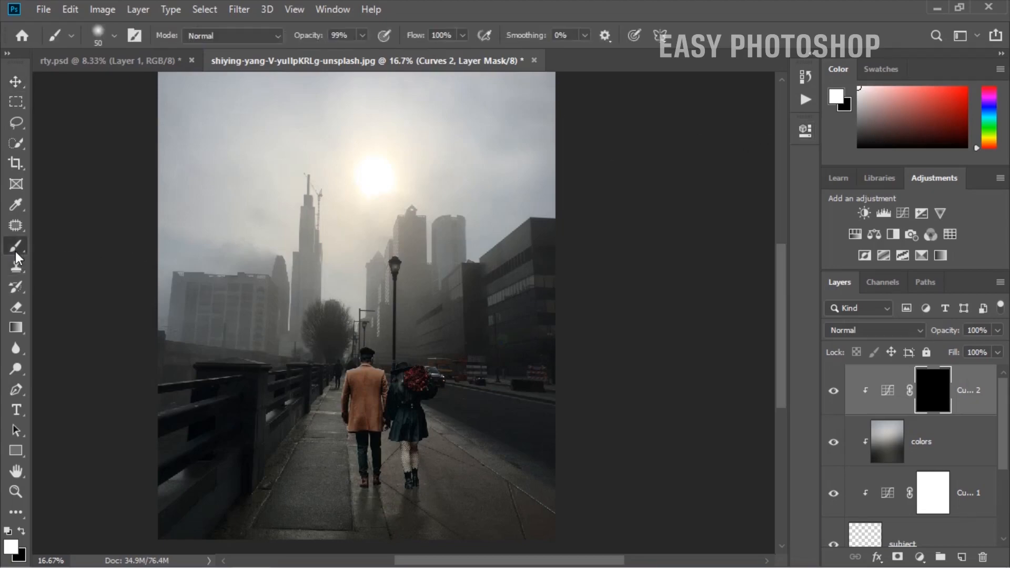
right_click(357, 251)
left_click(411, 418)
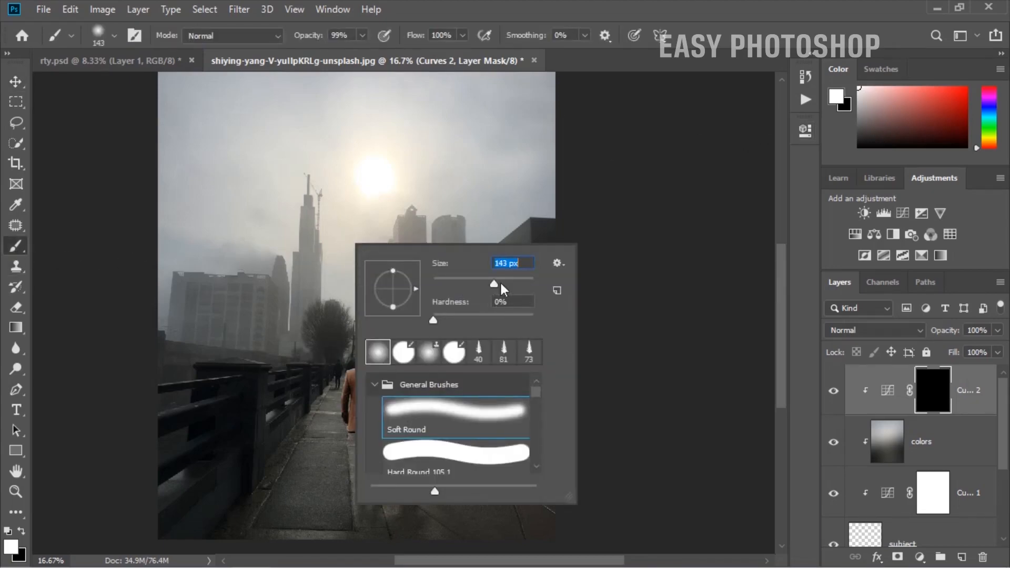
left_click_drag(523, 284, 525, 284)
left_click(973, 406)
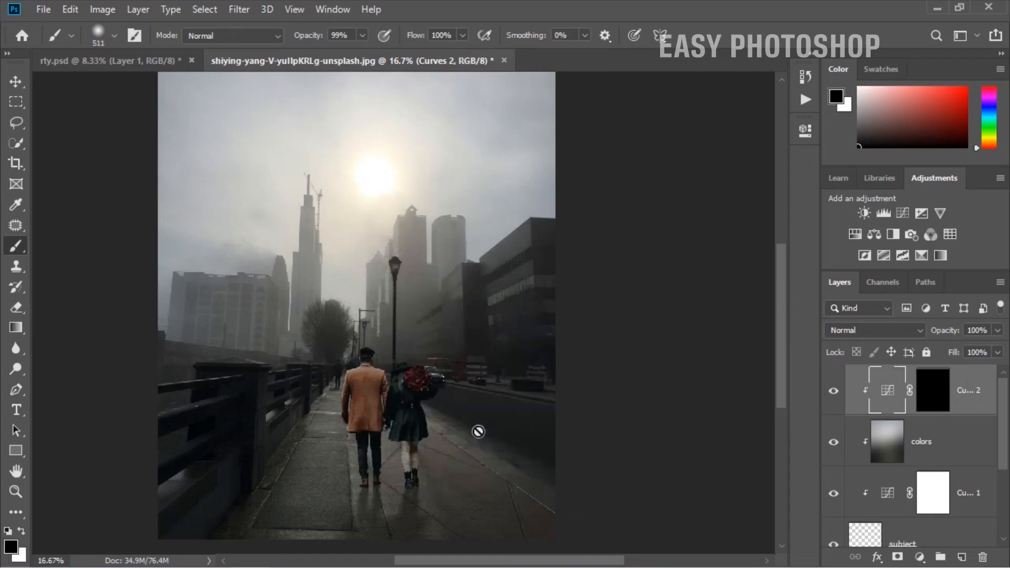
left_click(936, 392)
Step: Set the brush flow to 1% and paint white on the Curves 2 mask to shade parts of the couple
key("ctrl+plus")
key("ctrl+plus")
key("ctrl+plus")
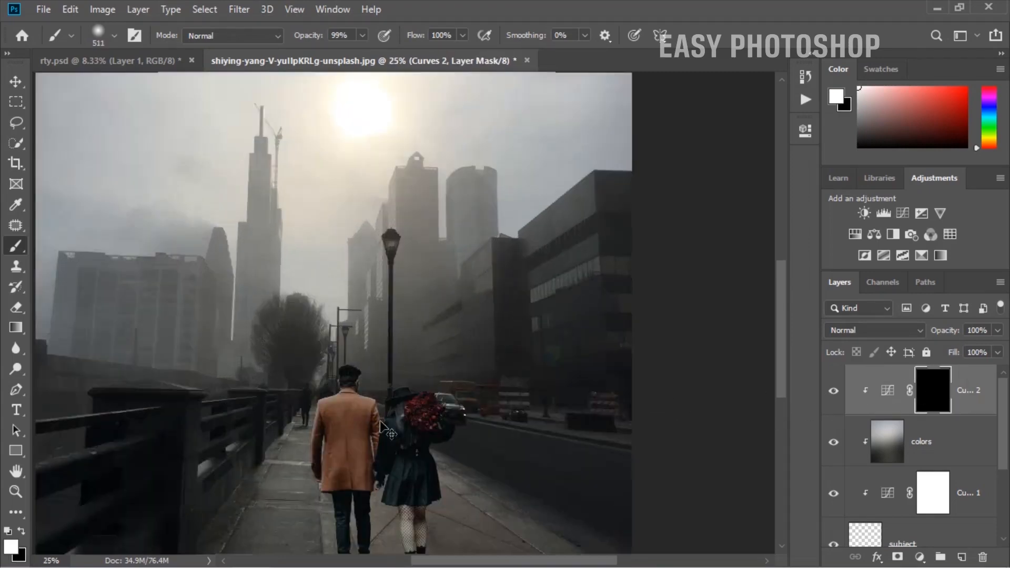
scroll(313, 354, "down", 5)
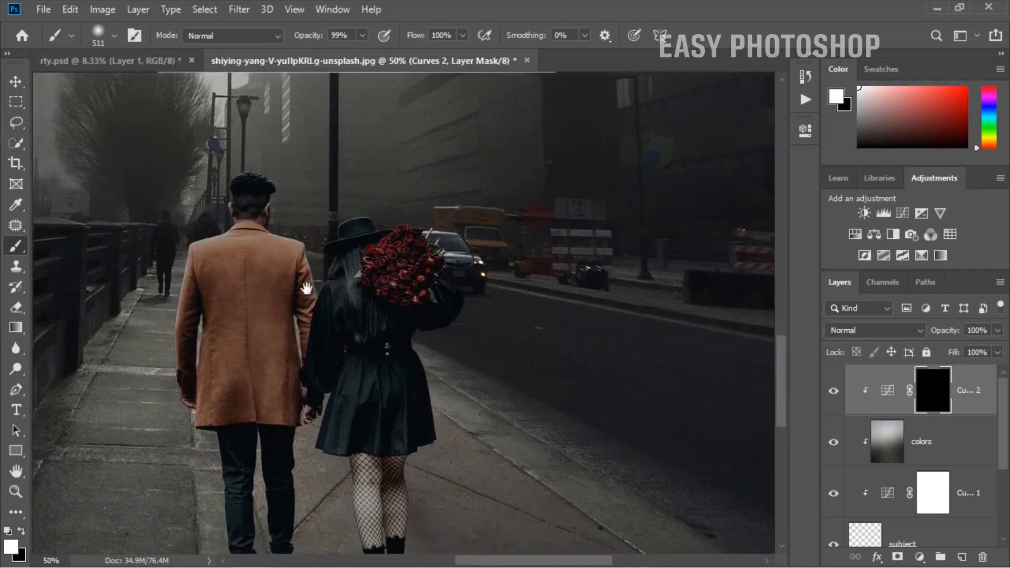
left_click(458, 36)
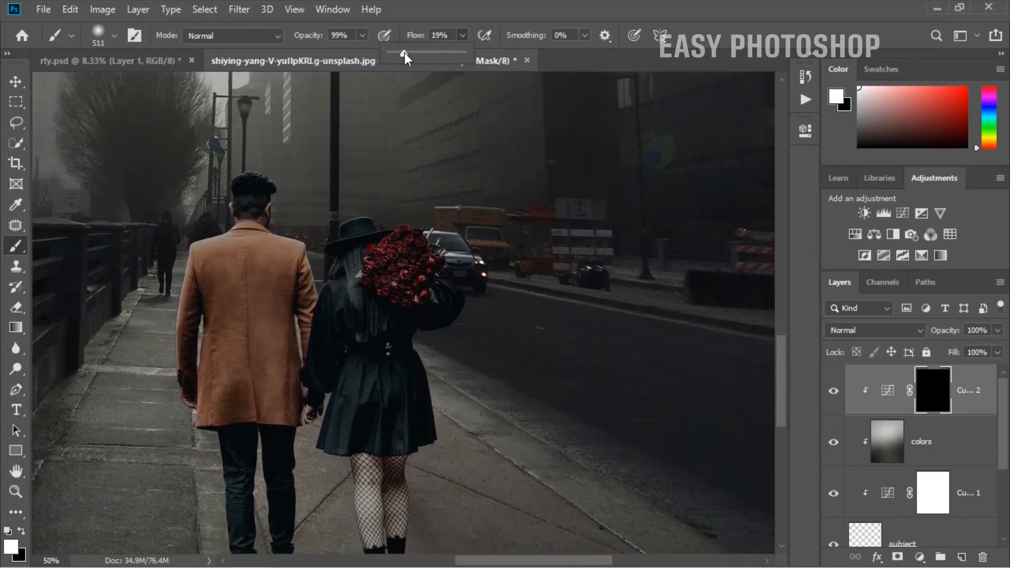
left_click_drag(397, 53, 396, 54)
left_click(199, 247)
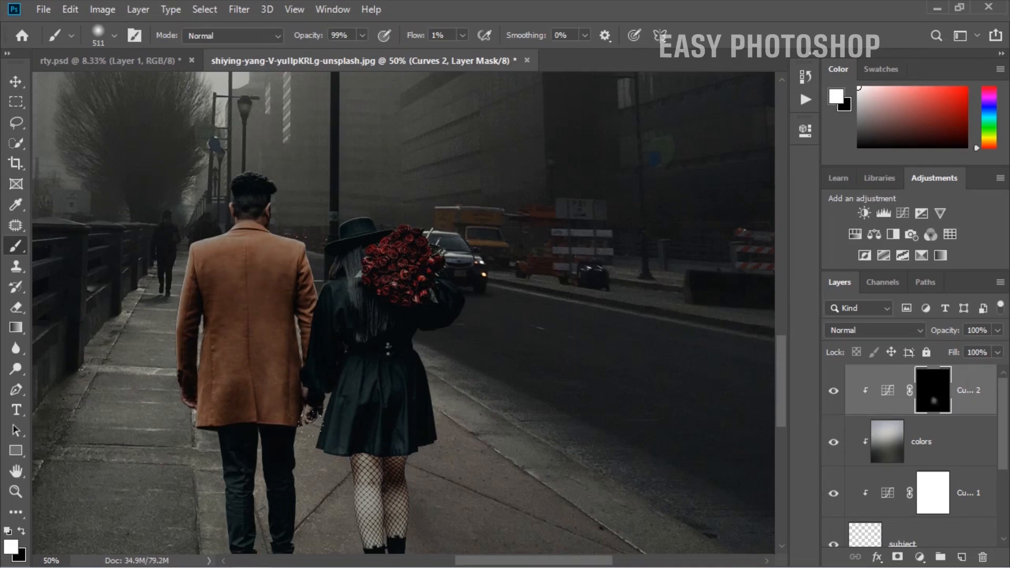
scroll(158, 350, "down", 4)
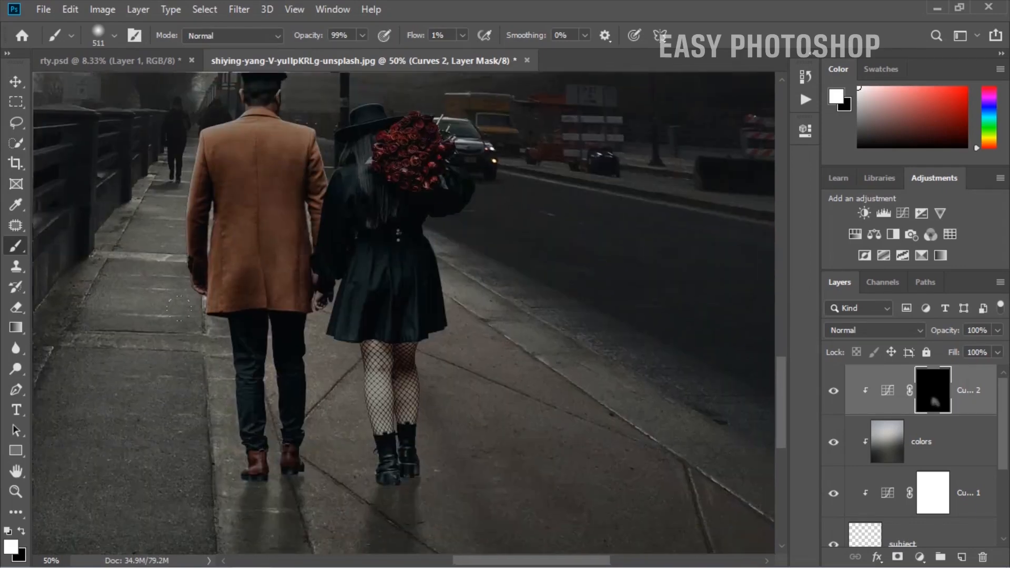
scroll(259, 440, "up", 2)
scroll(489, 437, "up", 5)
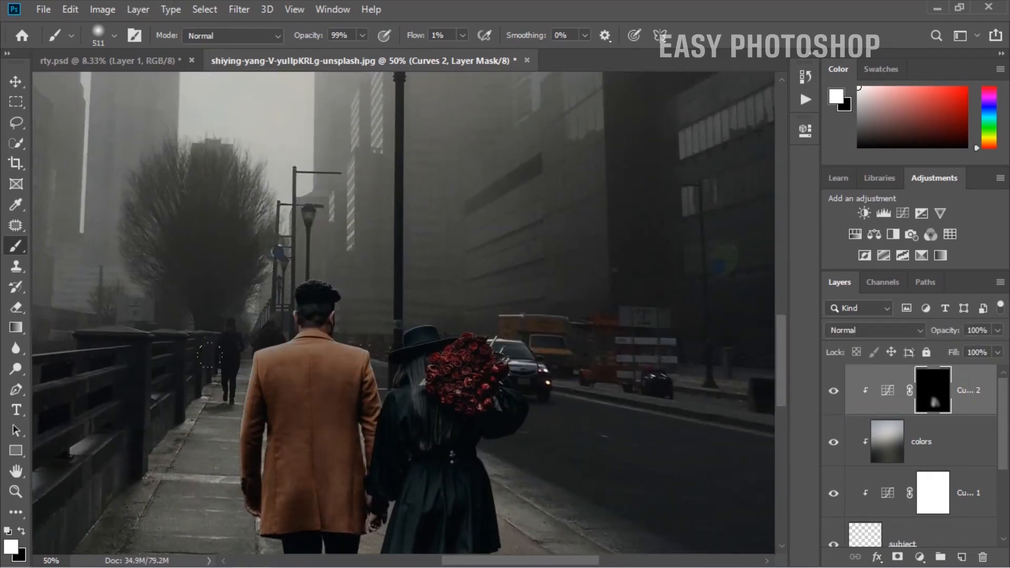
Step: Compare the couple with and without the Curves 2 shading by toggling that layer's visibility
left_click(835, 391)
left_click(838, 390)
left_click(981, 413)
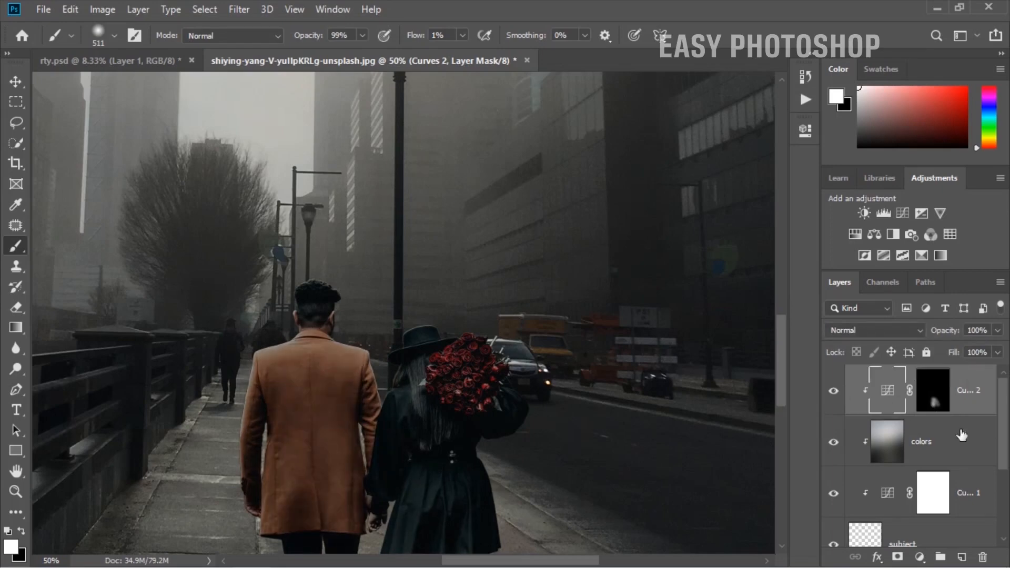
Step: Create a new empty layer above Curves 2 and clip it to the couple
left_click(962, 558)
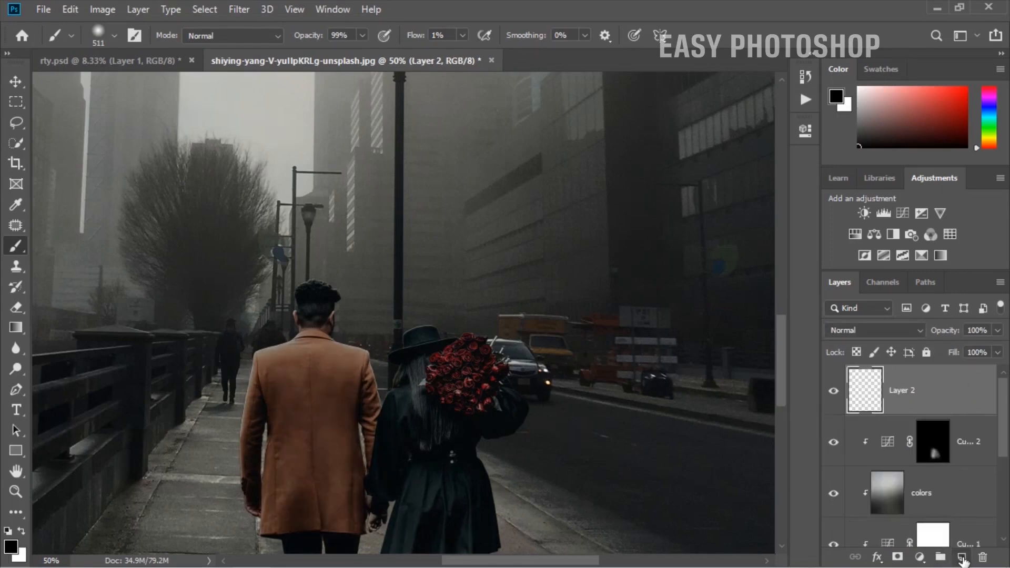
right_click(906, 413)
left_click(777, 306)
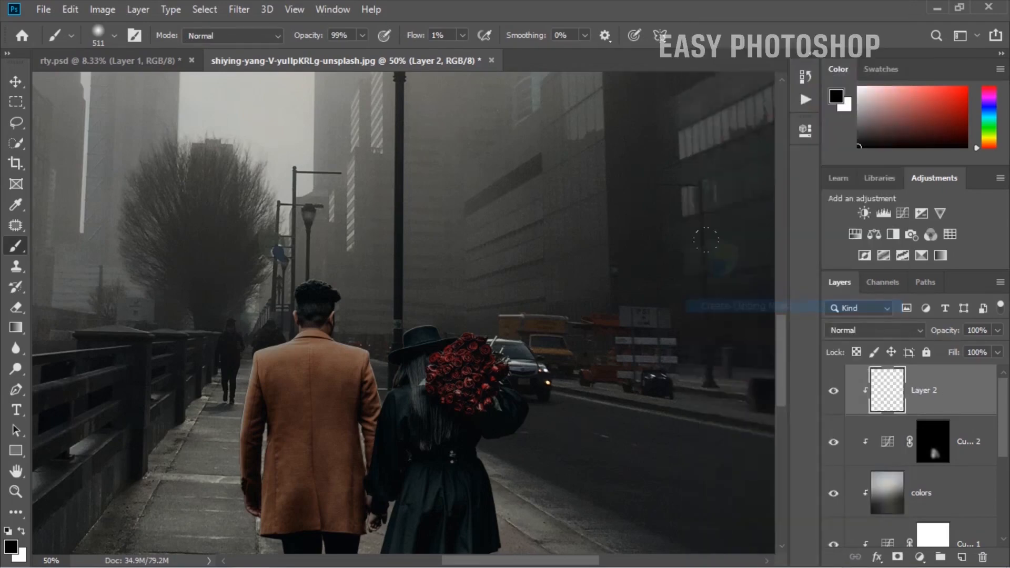
Step: Prepare a white soft brush with a 44 px size and 3% flow for painting edge light
left_click(20, 532)
right_click(340, 281)
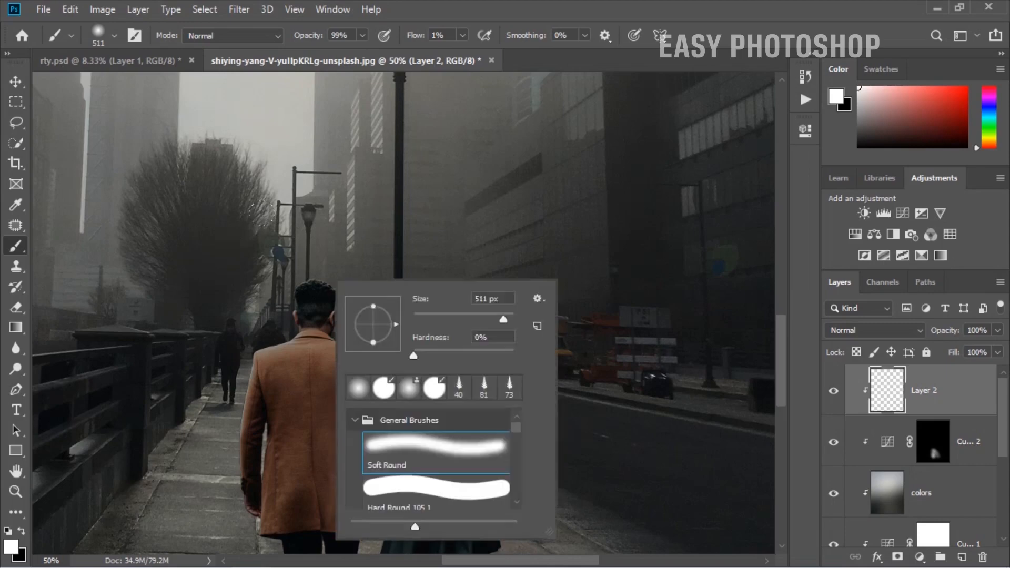
mouse_move(432, 314)
left_mouse_down()
mouse_move(422, 313)
mouse_move(435, 313)
left_mouse_up()
left_click(460, 37)
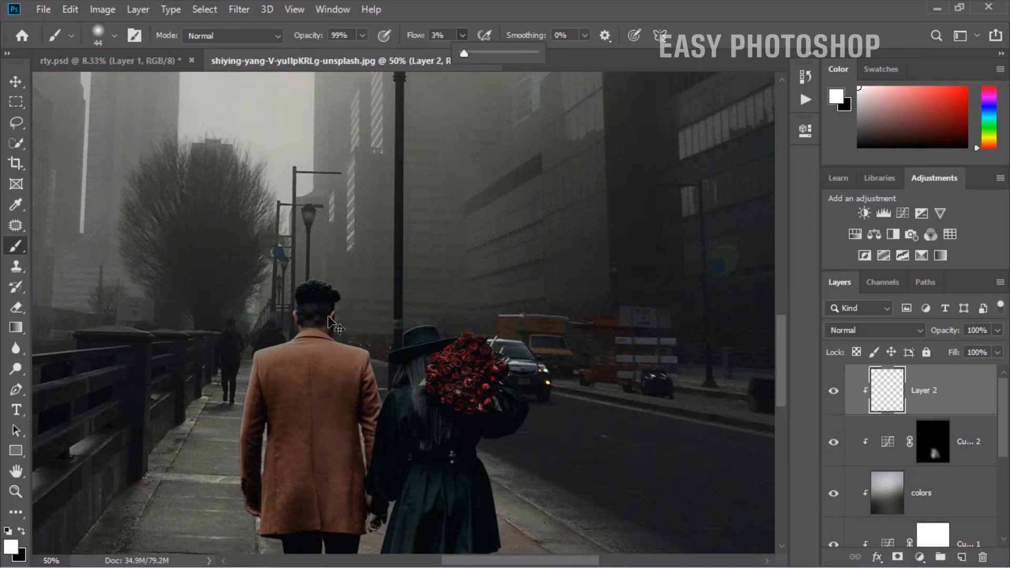
Step: Paint soft white rim light on Layer 2 along the man's hair and shoulders and the woman's hat
key("ctrl+plus")
key("ctrl+plus")
key("ctrl+plus")
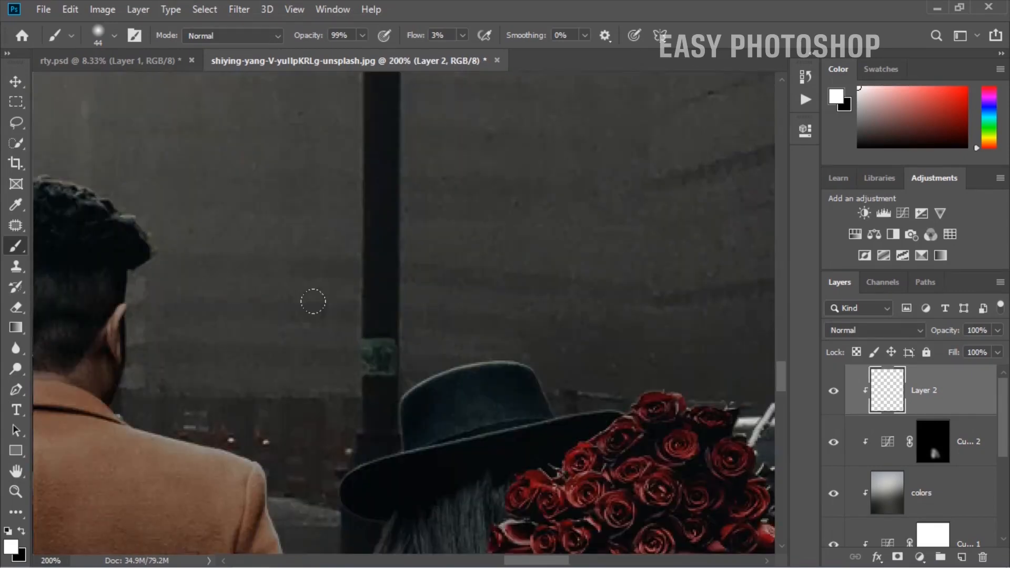
left_click_drag(327, 316, 525, 402)
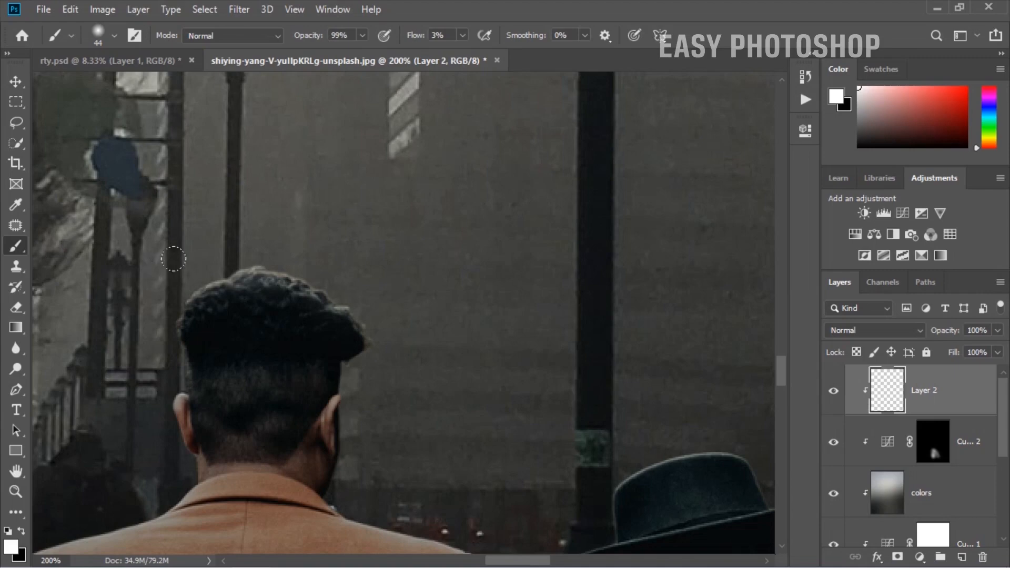
mouse_move(257, 247)
left_mouse_down()
mouse_move(316, 280)
mouse_move(191, 268)
left_mouse_up()
left_click_drag(163, 447, 256, 322)
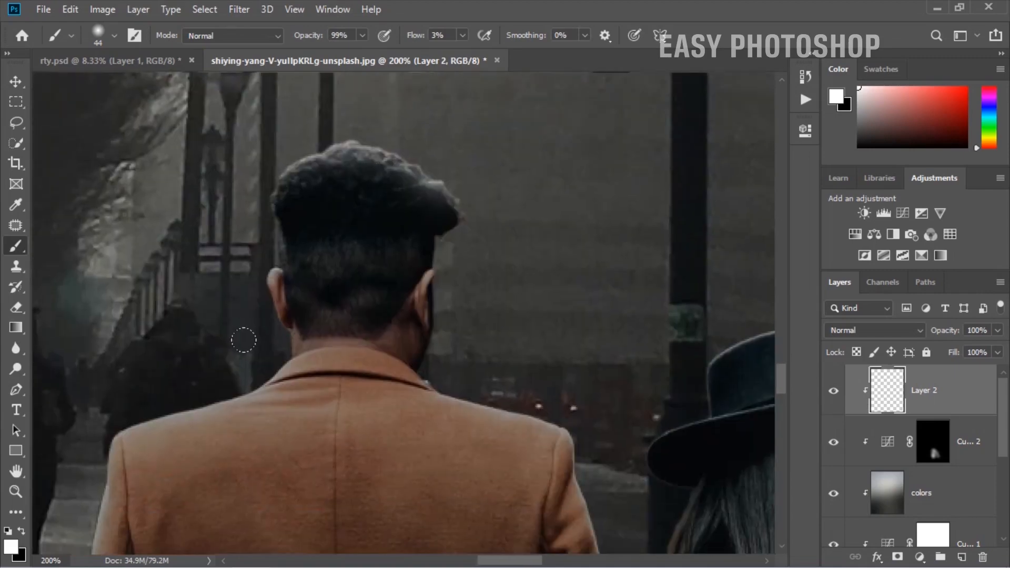
left_click_drag(107, 405, 126, 407)
left_click_drag(436, 381, 507, 392)
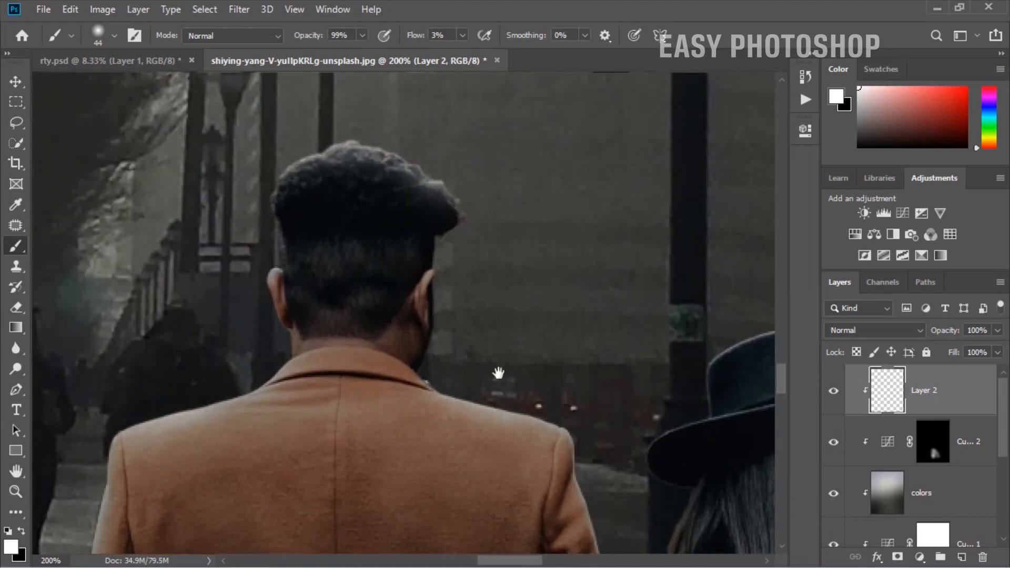
left_click_drag(426, 155, 483, 261)
mouse_move(392, 240)
left_mouse_down()
mouse_move(340, 239)
mouse_move(355, 262)
left_mouse_up()
mouse_move(666, 356)
left_mouse_down()
mouse_move(377, 298)
mouse_move(347, 311)
left_mouse_up()
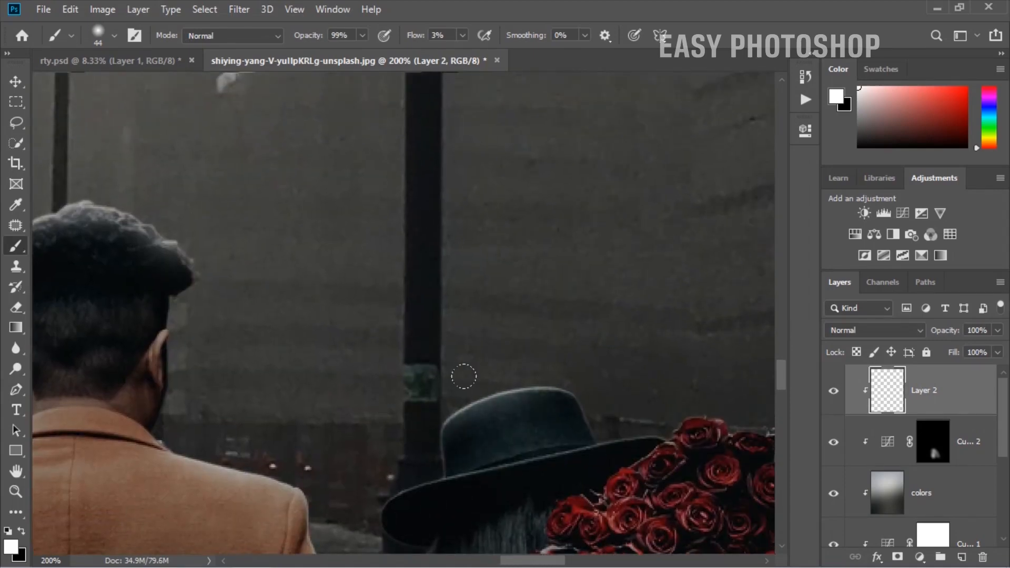
left_click_drag(508, 440, 527, 393)
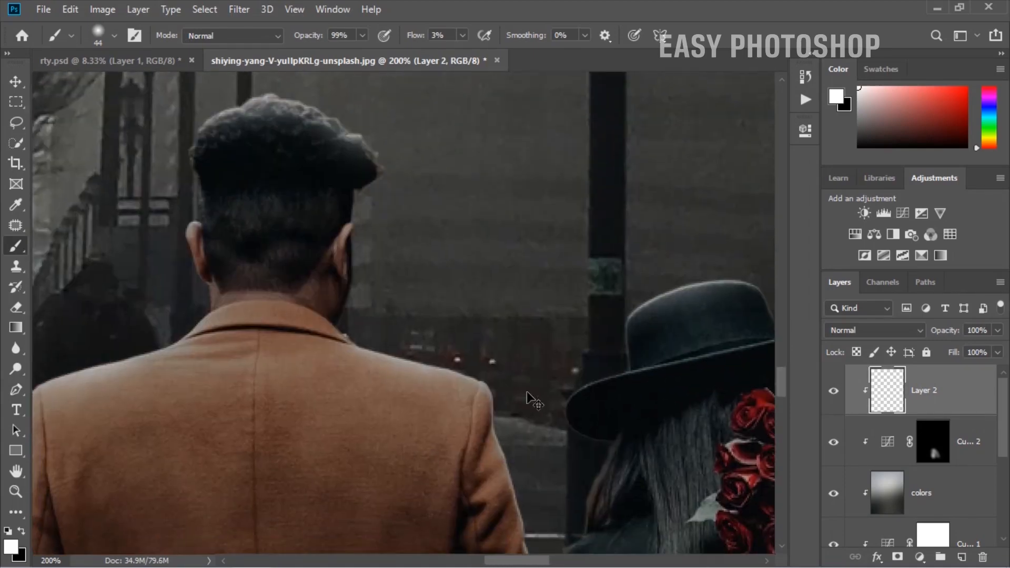
Step: Reduce the rim light layer's opacity to 25% and toggle its visibility to compare the effect
key("ctrl+minus")
key("ctrl+minus")
key("ctrl+minus")
key("ctrl+minus")
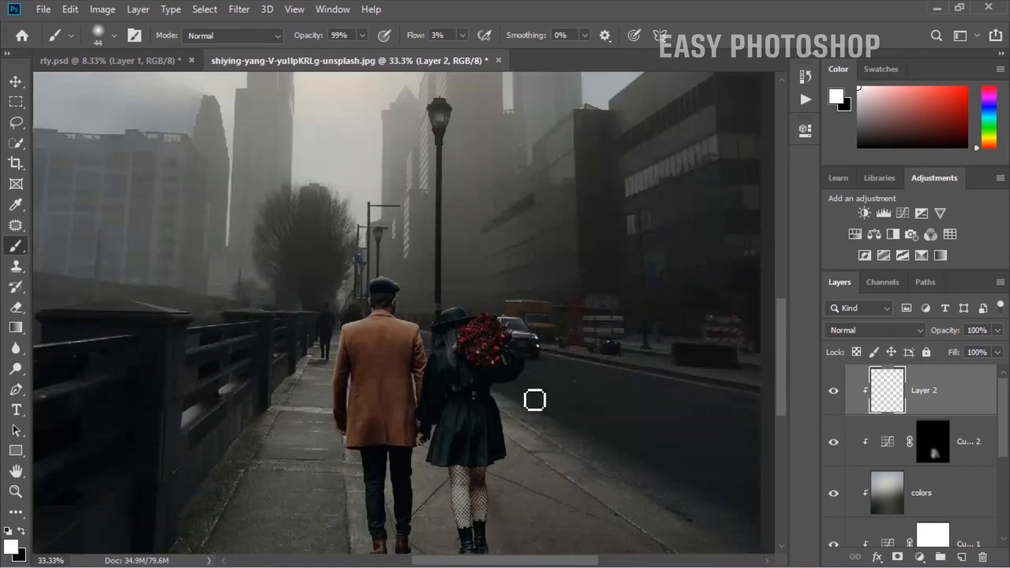
left_click_drag(533, 370, 491, 345)
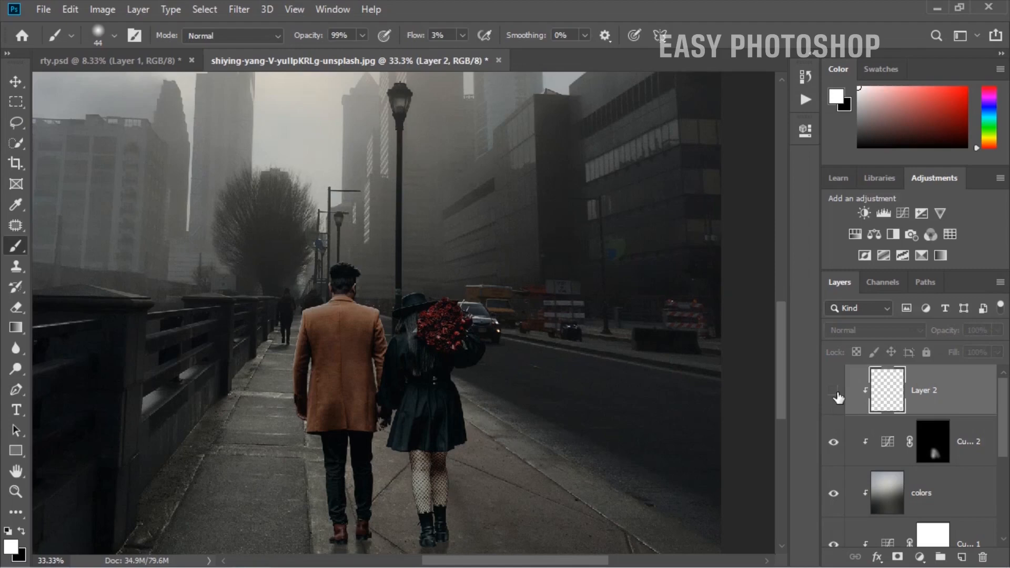
left_click(998, 330)
left_click_drag(1001, 347, 959, 351)
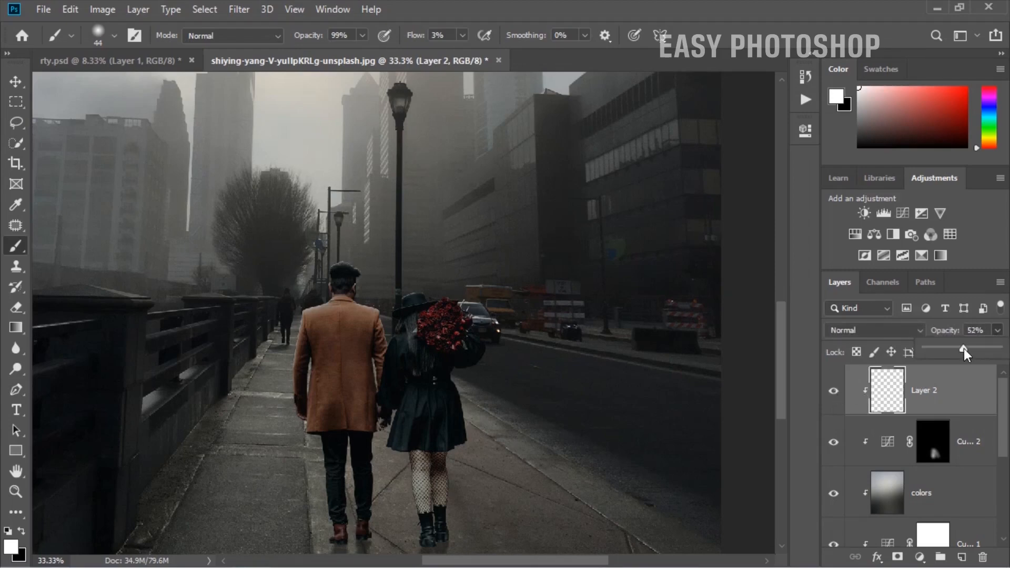
left_click(825, 392)
left_click(824, 396)
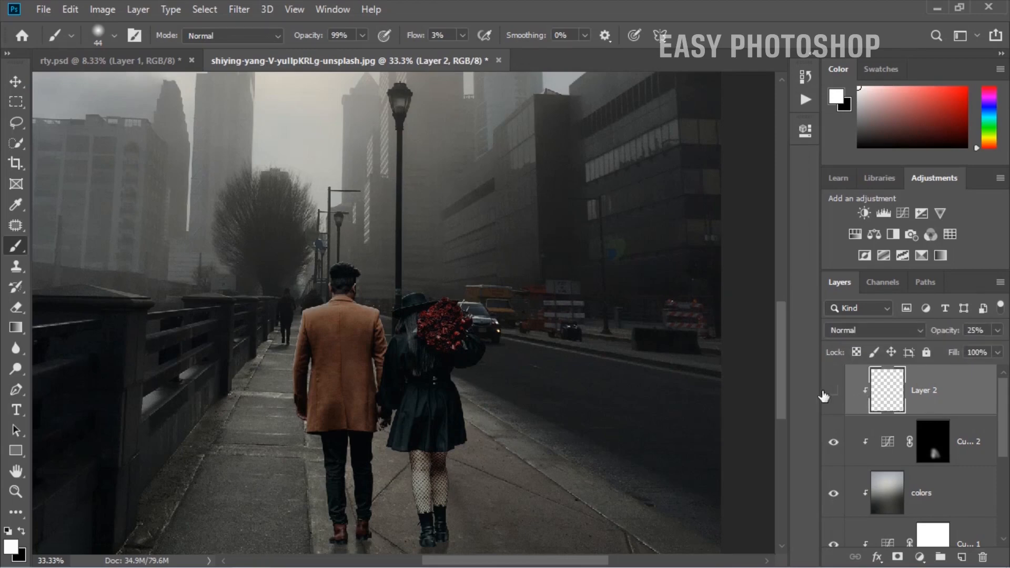
Step: Lower the opacity of the Curves 2 shading layer and toggle its visibility to compare the effect
left_click(954, 441)
left_click(998, 330)
left_click_drag(1001, 348, 974, 355)
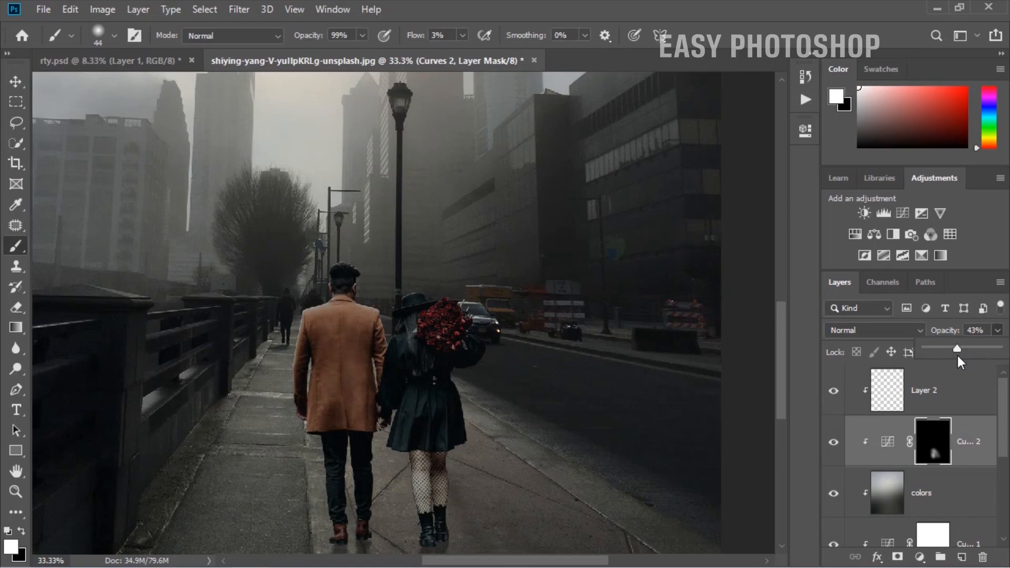
left_click(832, 443)
left_click(833, 444)
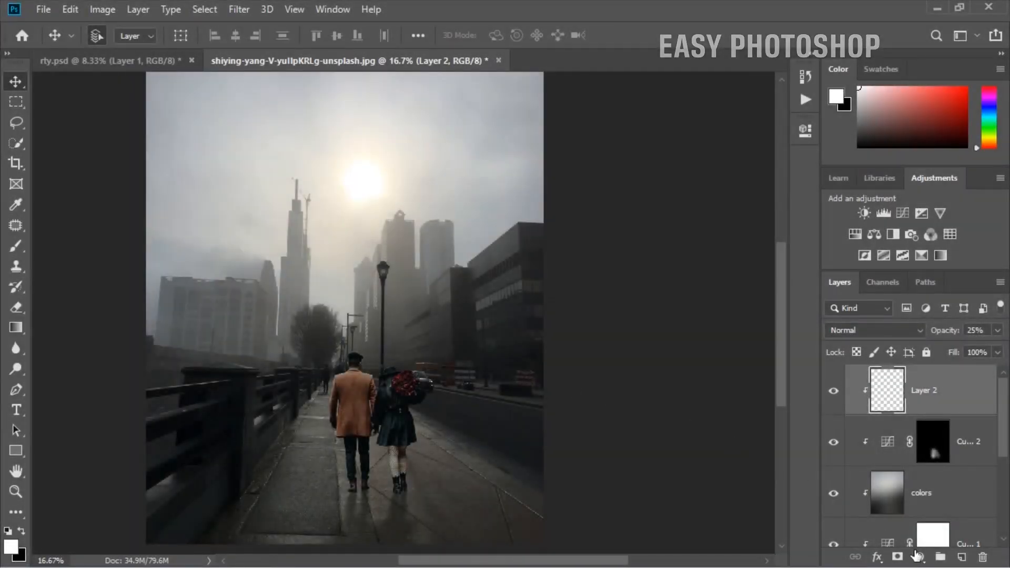
Step: Add a Color Lookup adjustment layer above Layer 2, try the EdgyAmber.3DL LUT, and settle on 3Strip.look
left_click(917, 557)
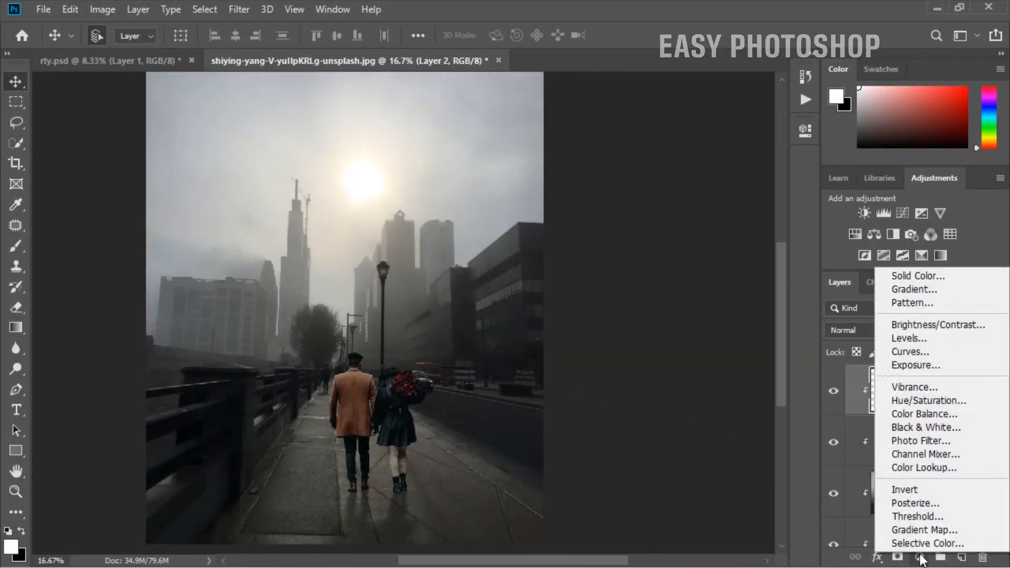
left_click(912, 468)
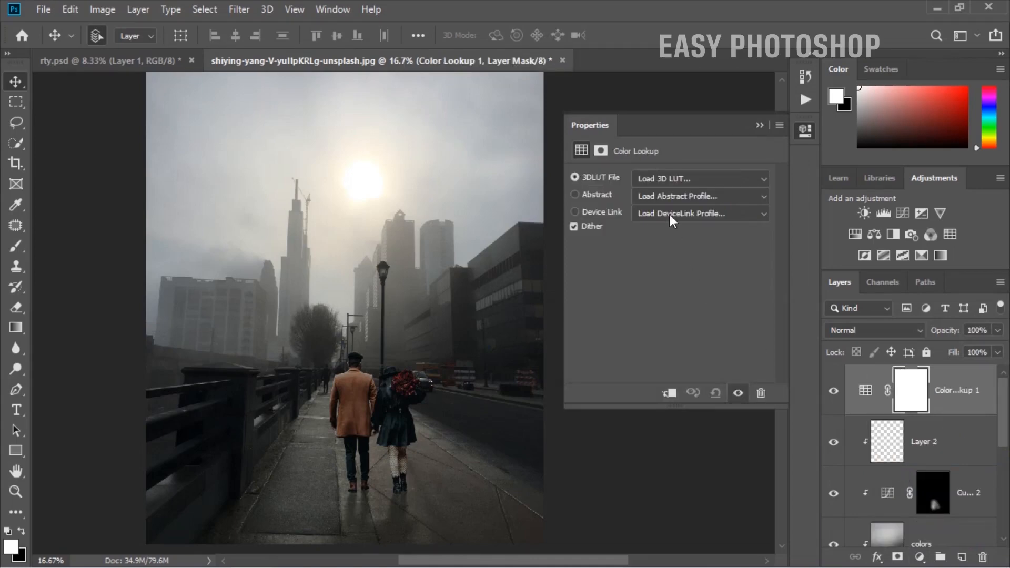
left_click(653, 176)
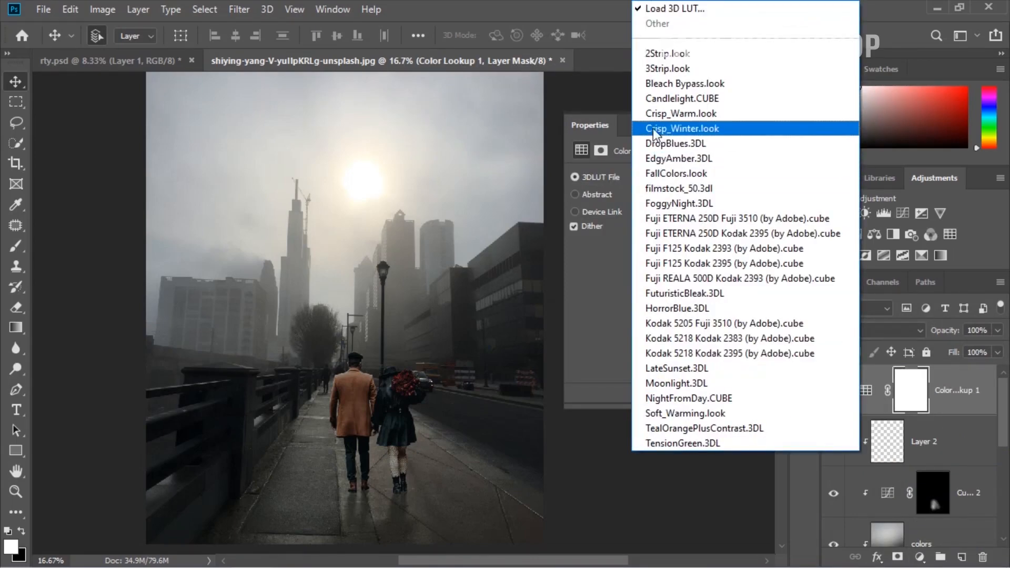
left_click(653, 155)
left_click(664, 178)
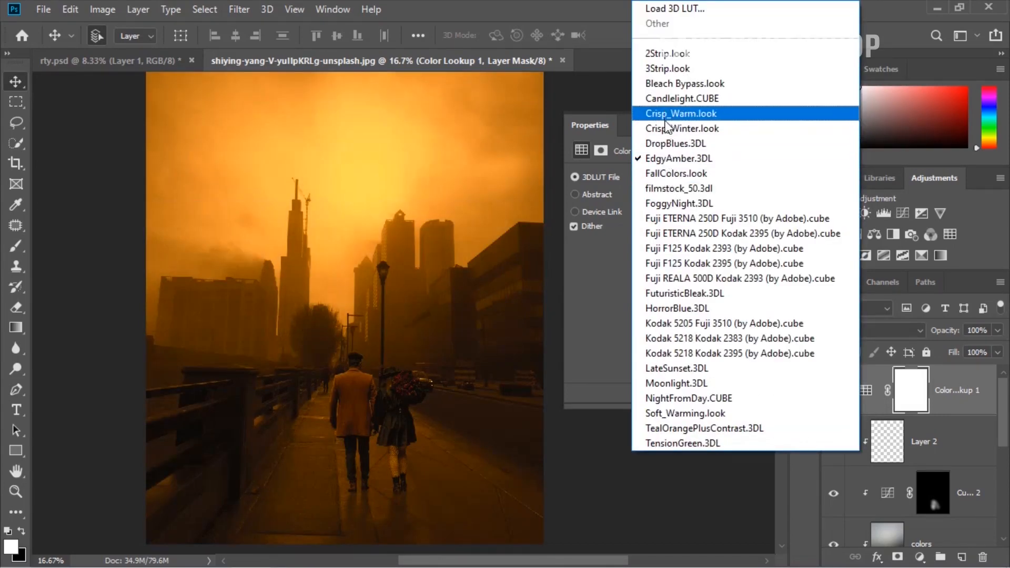
left_click(658, 74)
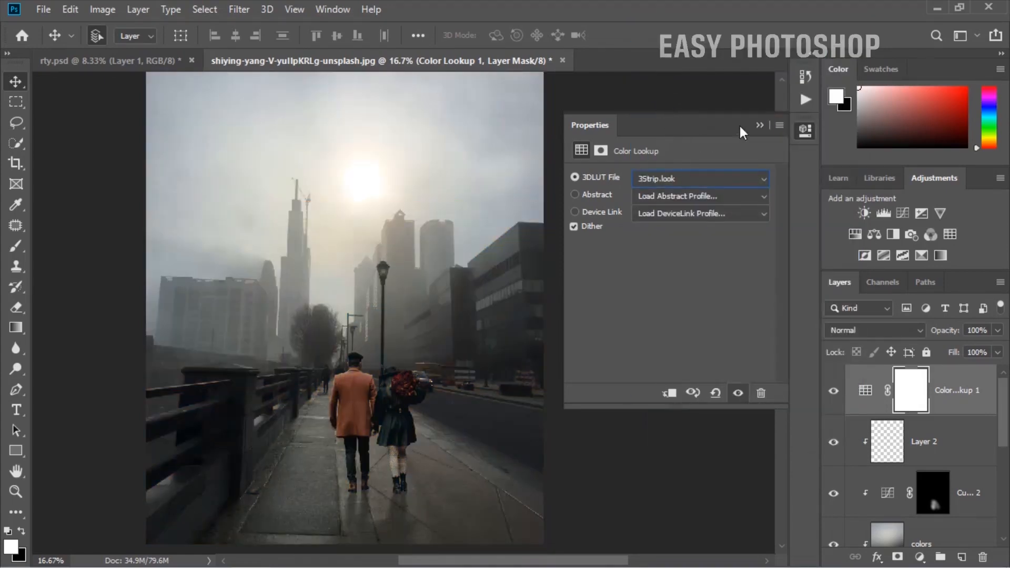
left_click(757, 125)
Step: Add a second Color Lookup adjustment layer with the FallColors.look 3D LUT and reduce its opacity to 73%
left_click(920, 558)
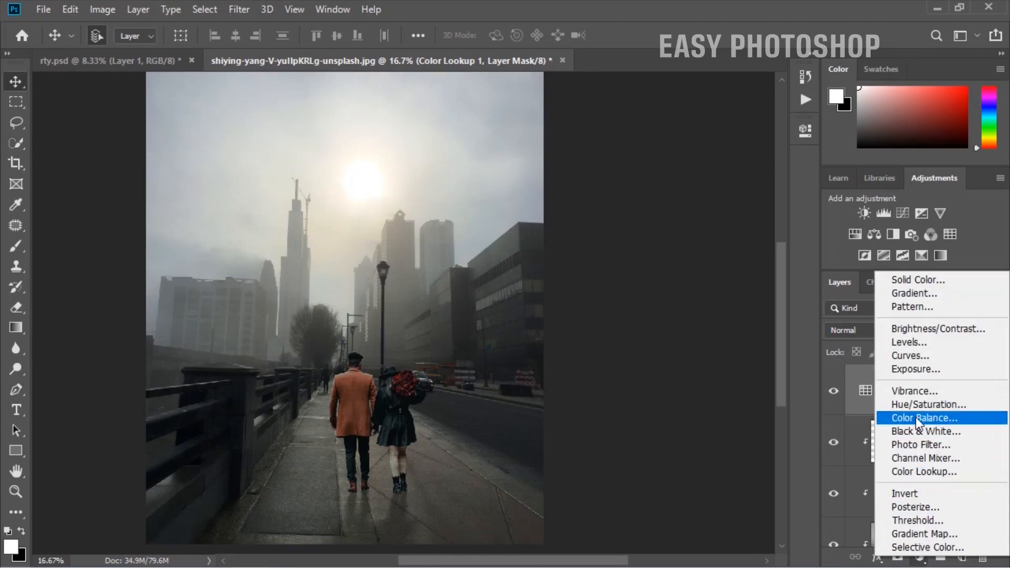
left_click(919, 472)
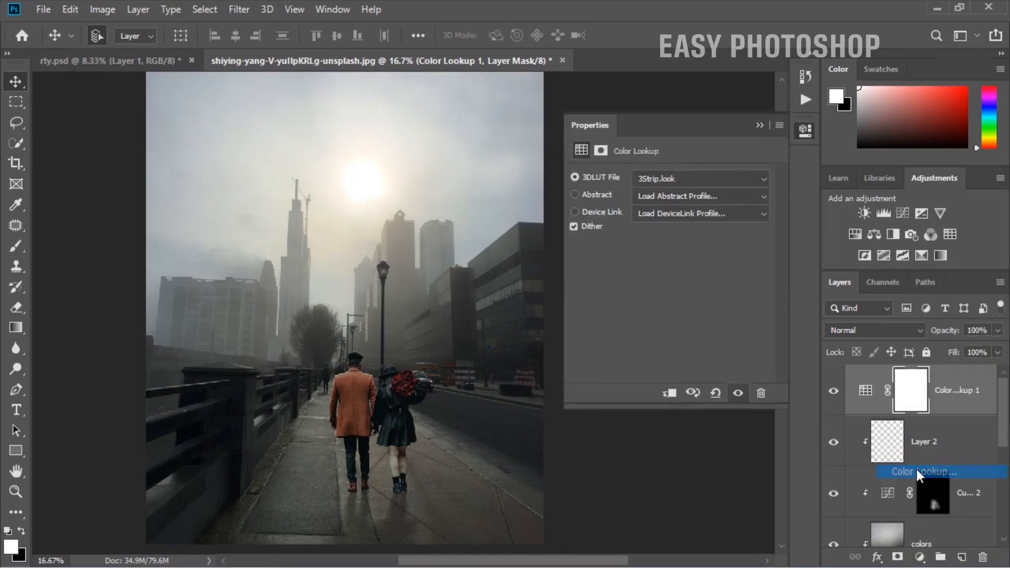
left_click(667, 179)
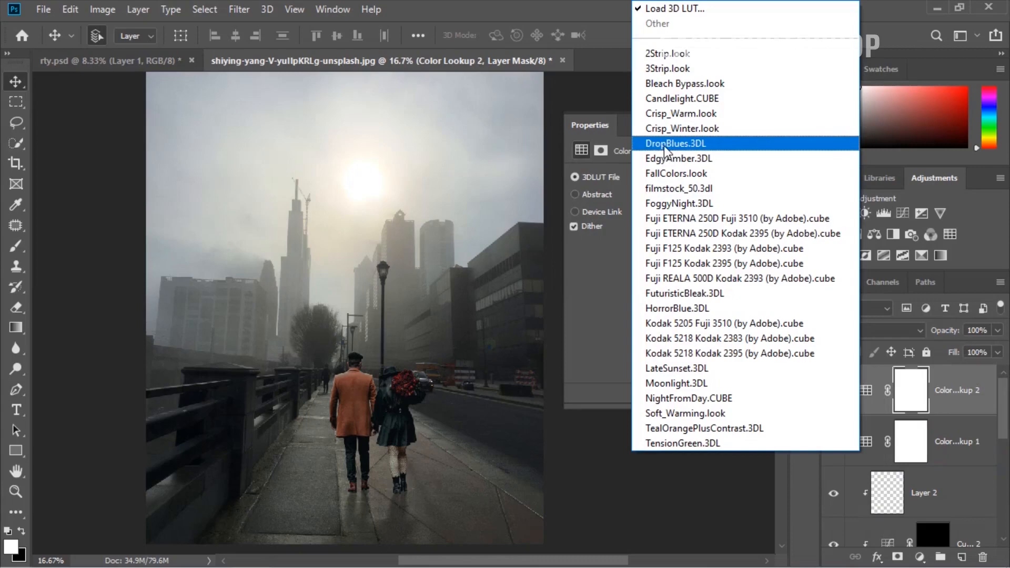
left_click(662, 173)
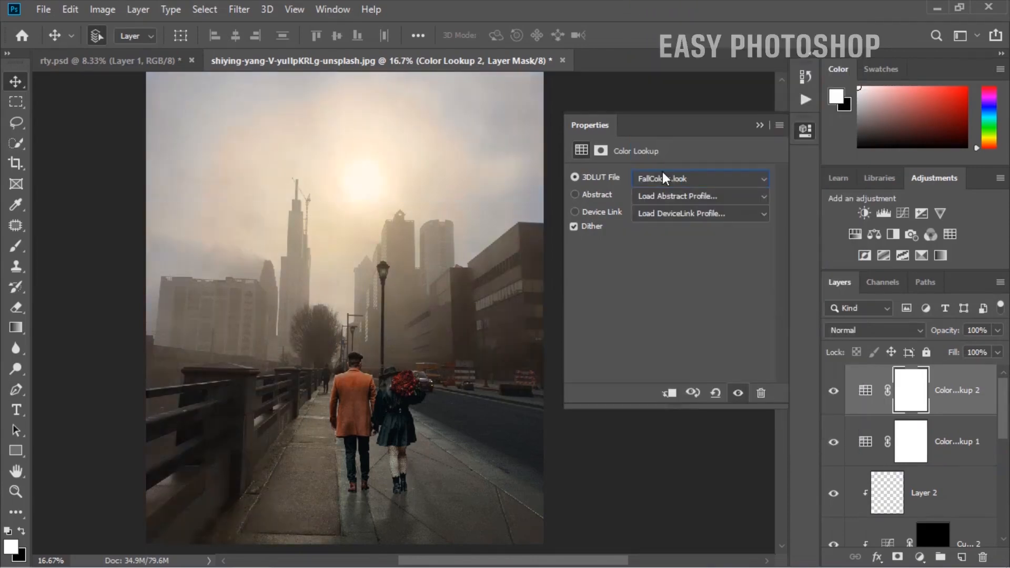
left_click(757, 126)
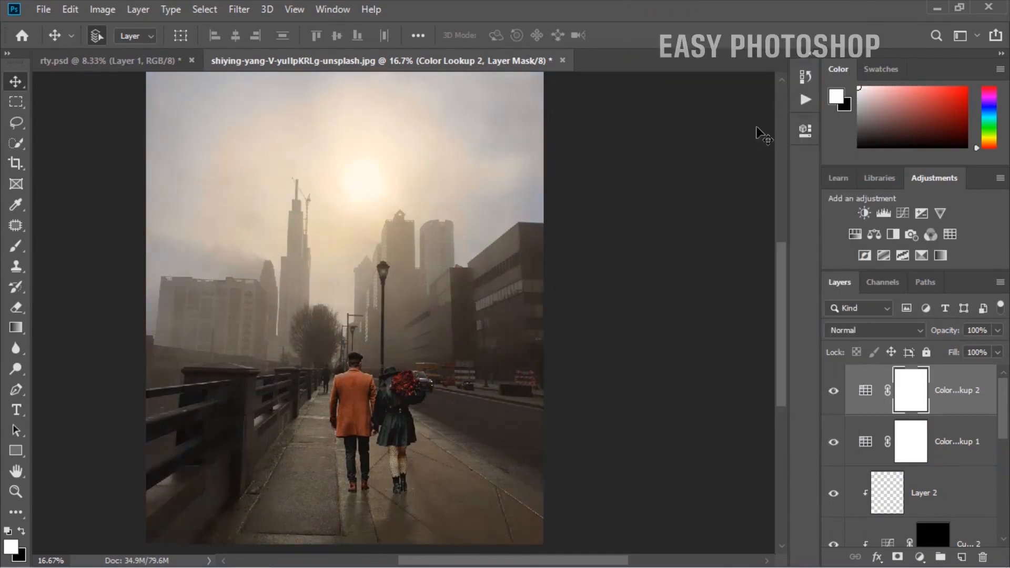
left_click(998, 330)
left_click_drag(998, 349, 981, 349)
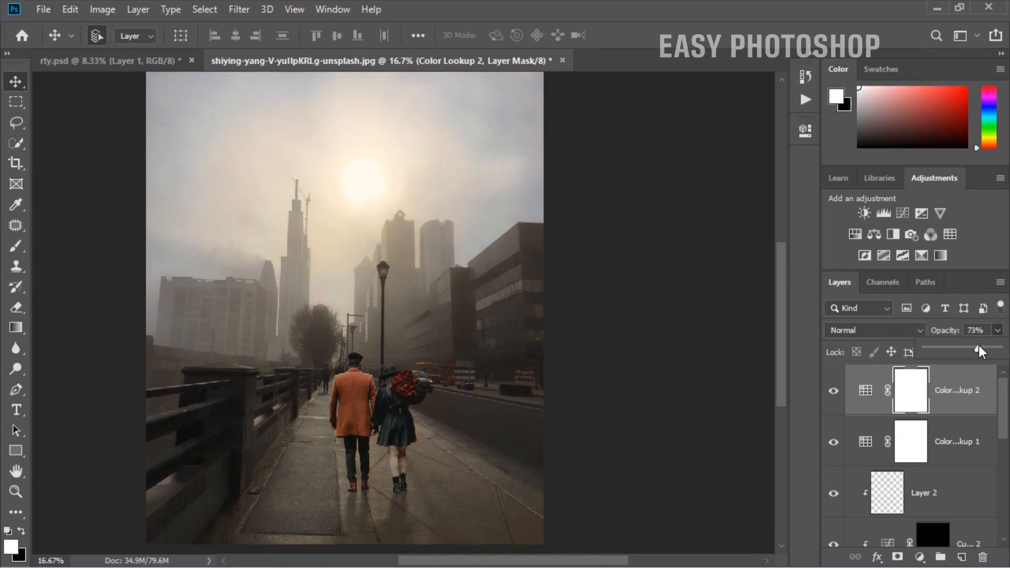
Step: Add a third Color Lookup adjustment layer on top using the EdgyAmber.3DL 3D LUT
left_click(920, 557)
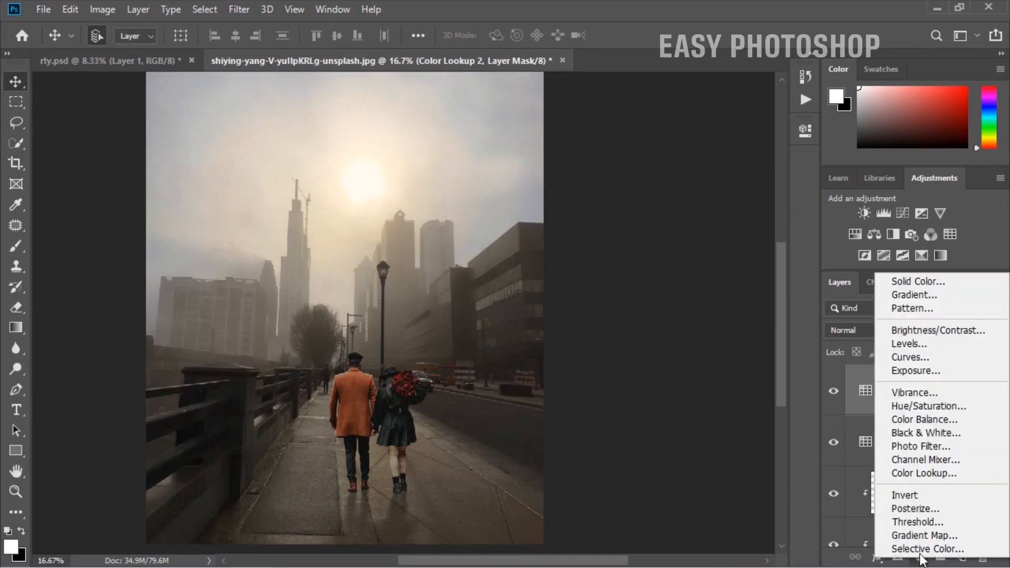
left_click(932, 473)
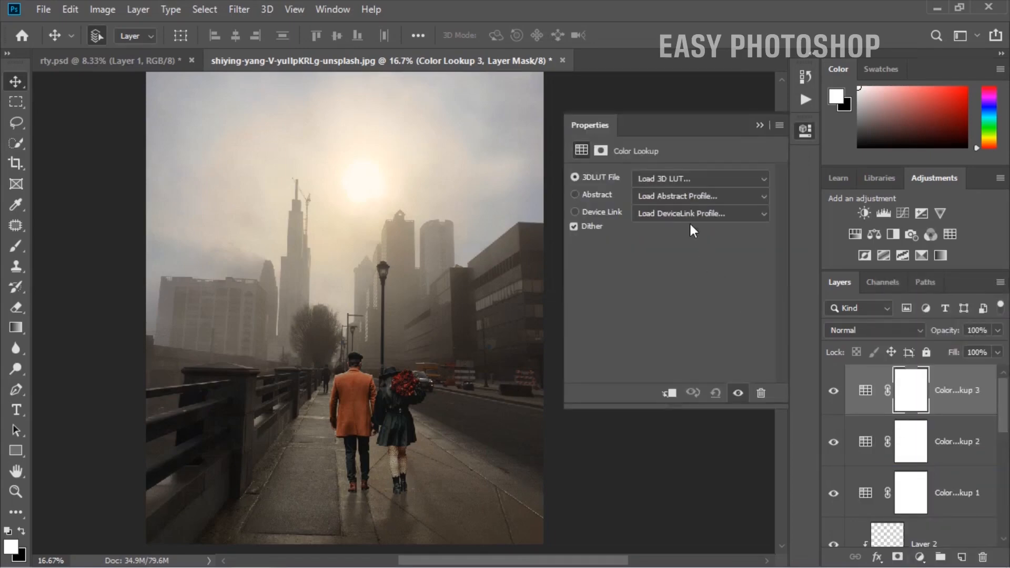
left_click(652, 178)
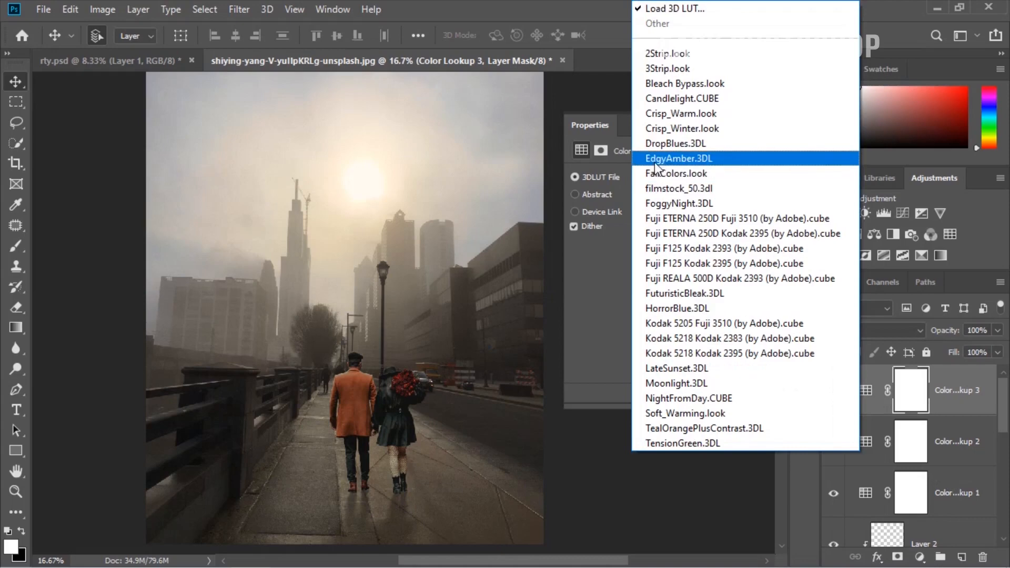
left_click(659, 157)
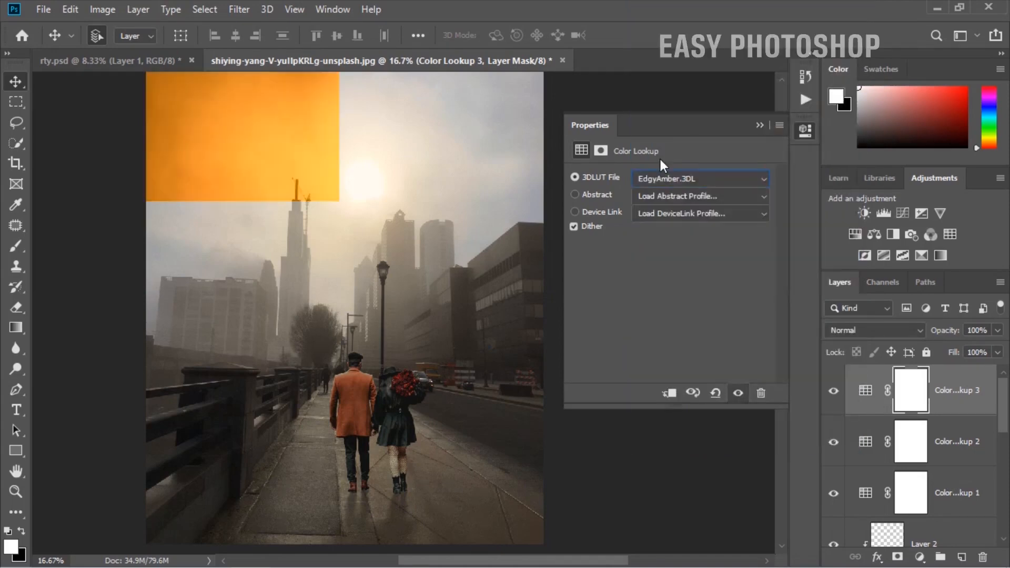
left_click(759, 126)
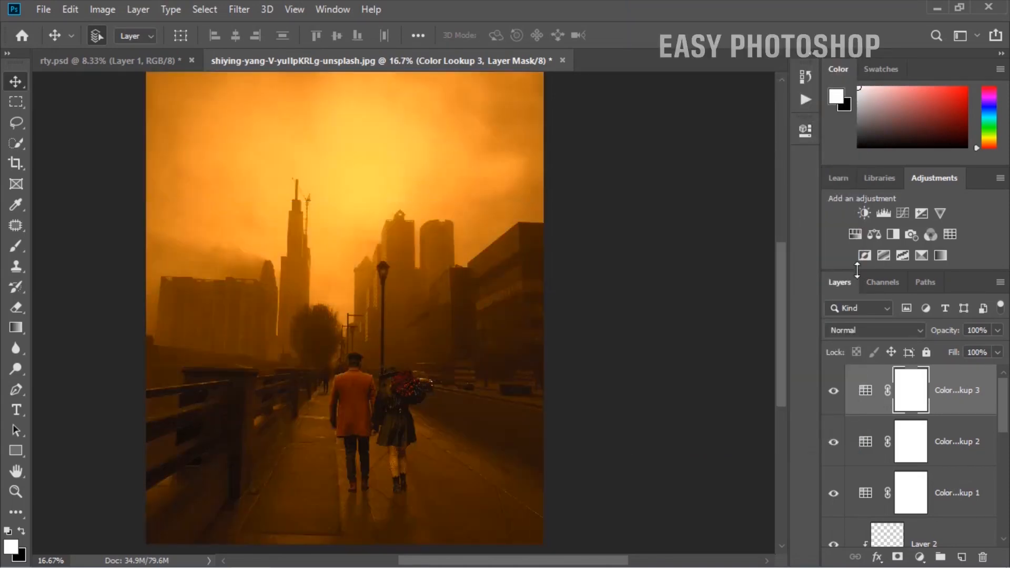
Step: Reduce the EdgyAmber lookup layer's opacity to 9% and toggle its visibility to compare the effect
left_click(998, 330)
mouse_move(956, 349)
left_mouse_down()
mouse_move(929, 350)
mouse_move(940, 349)
left_mouse_up()
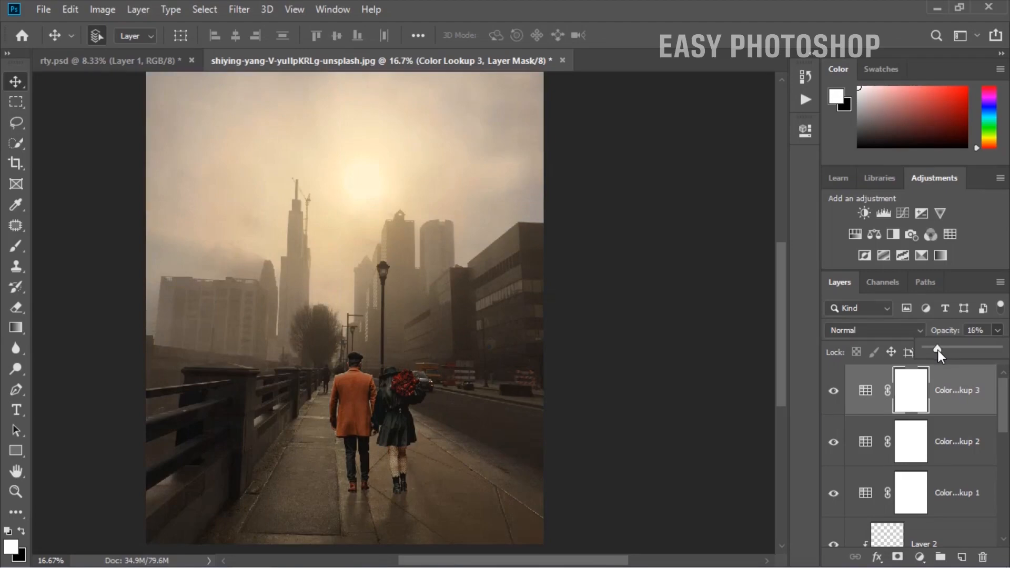
left_click_drag(935, 352, 929, 353)
left_click(816, 392)
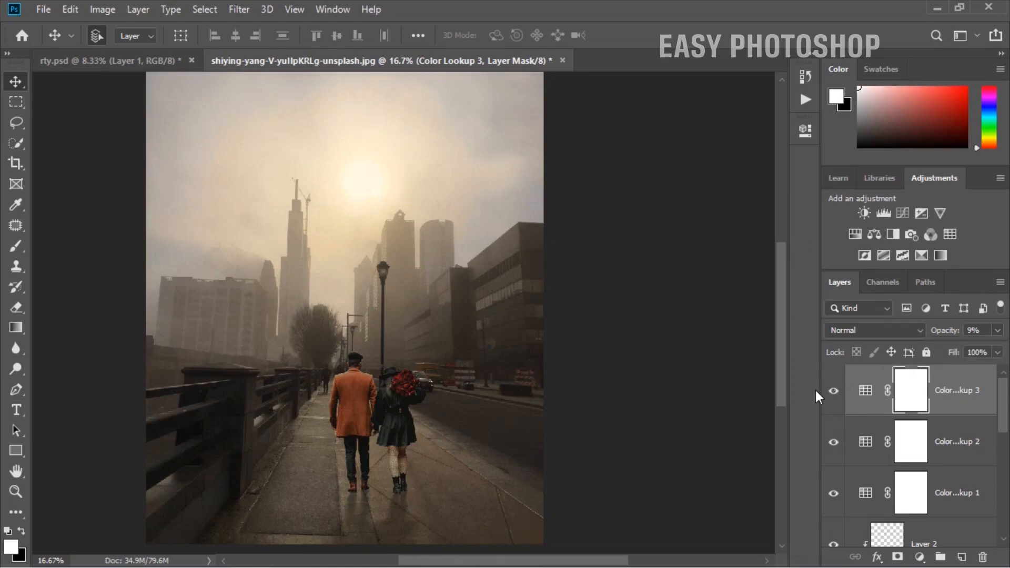
left_click(834, 391)
left_click(834, 391)
Step: Toggle between the Background layer alone and all layers to compare the original photo with the finished composite
scroll(885, 463, "down", 5)
scroll(884, 460, "down", 3)
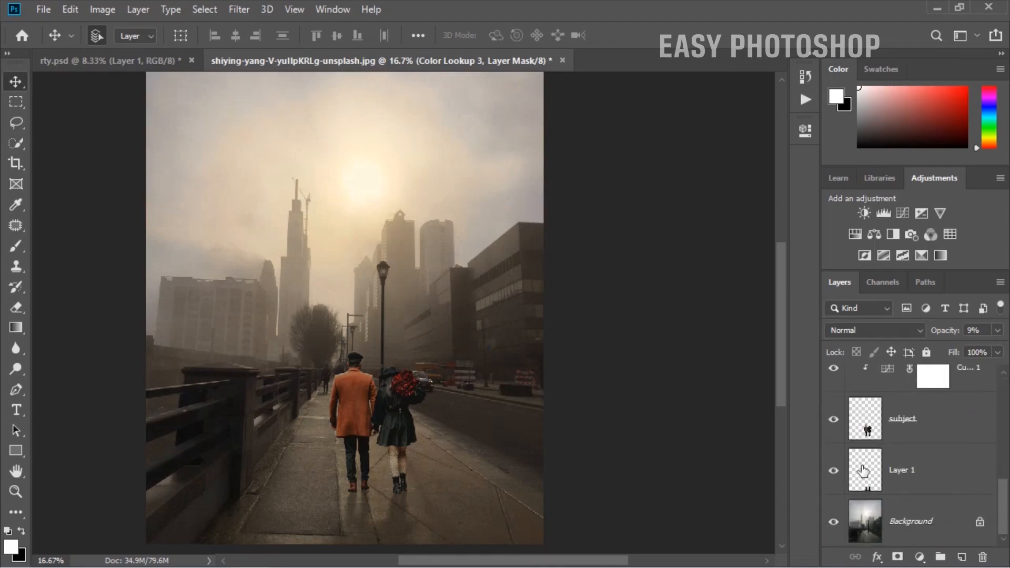
left_click(834, 523, "alt")
left_click(834, 523, "alt")
left_click(834, 524, "alt")
left_click(834, 524, "alt")
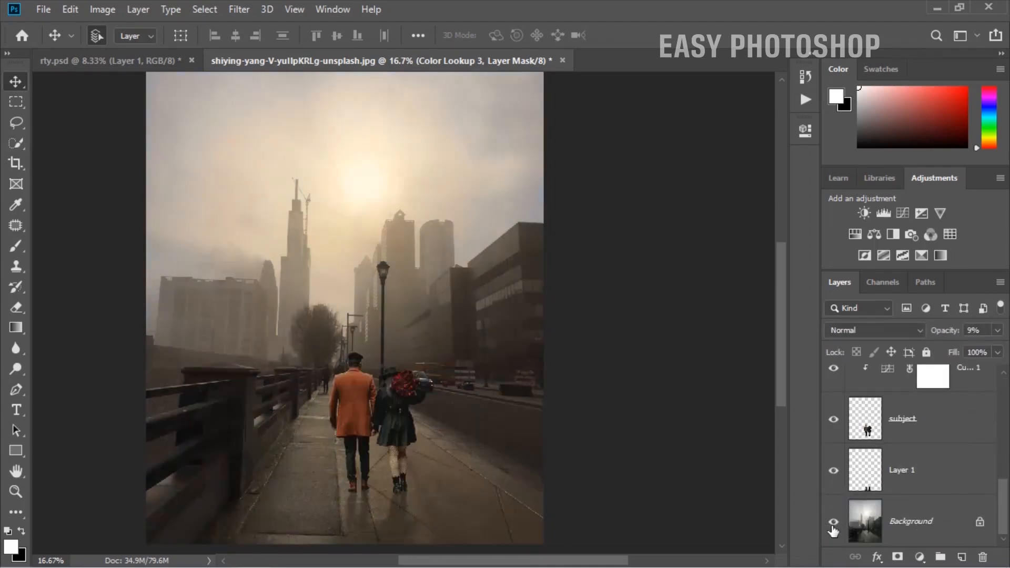